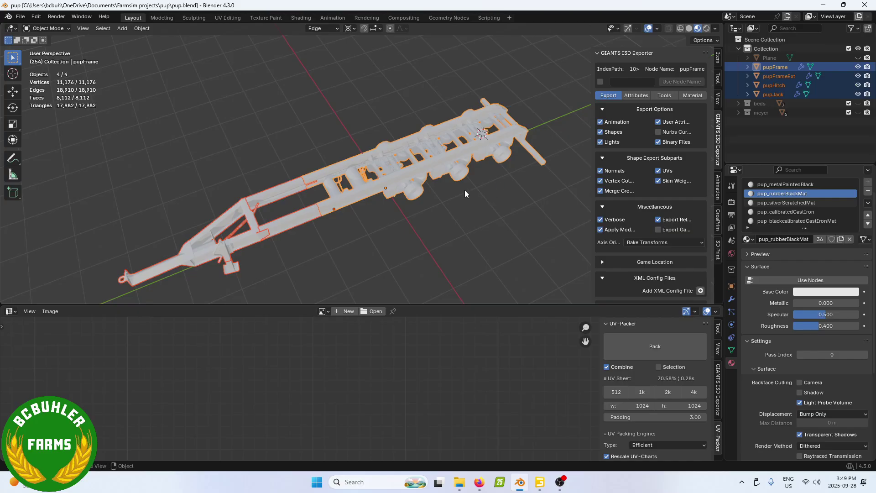
# Step: Enter Edit Mode on the four trailer parts, clear the selection and examine their packed UV layout up close
pyautogui.moveTo(464, 190); pyautogui.dragTo(442, 128, button='middle')
pyautogui.scroll(3, 442, 128)
pyautogui.press('Tab')
pyautogui.scroll(-8, 402, 405)
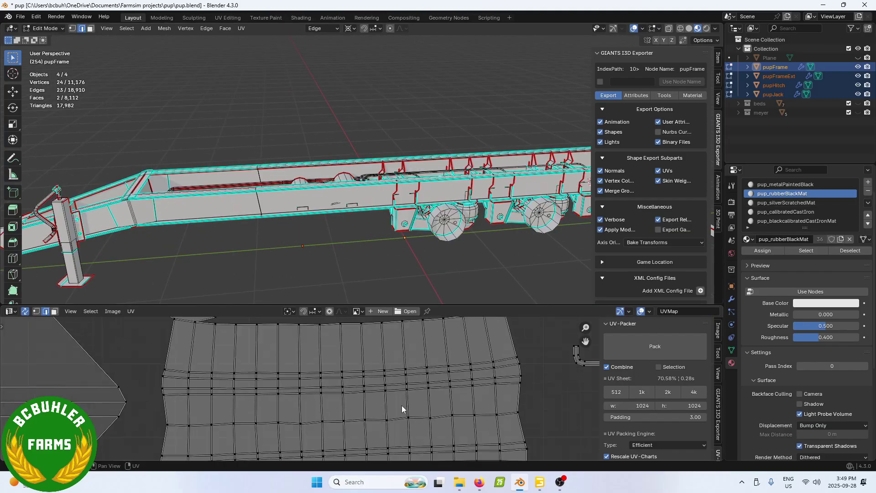
pyautogui.moveTo(353, 419); pyautogui.dragTo(408, 367, button='middle')
pyautogui.click(355, 251)
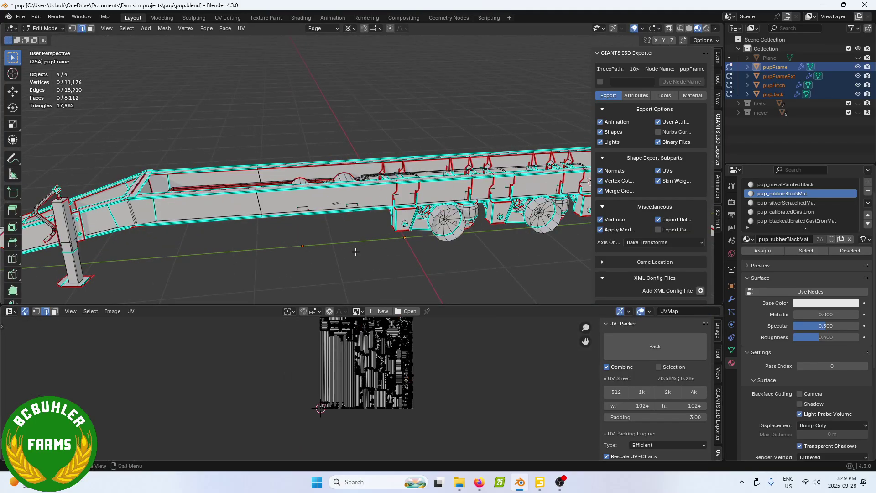
pyautogui.scroll(2, 376, 404)
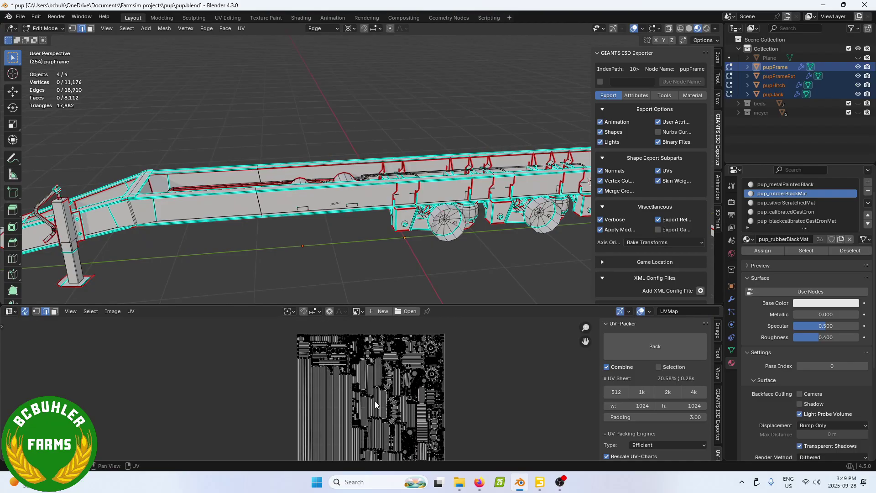
pyautogui.scroll(6, 389, 402)
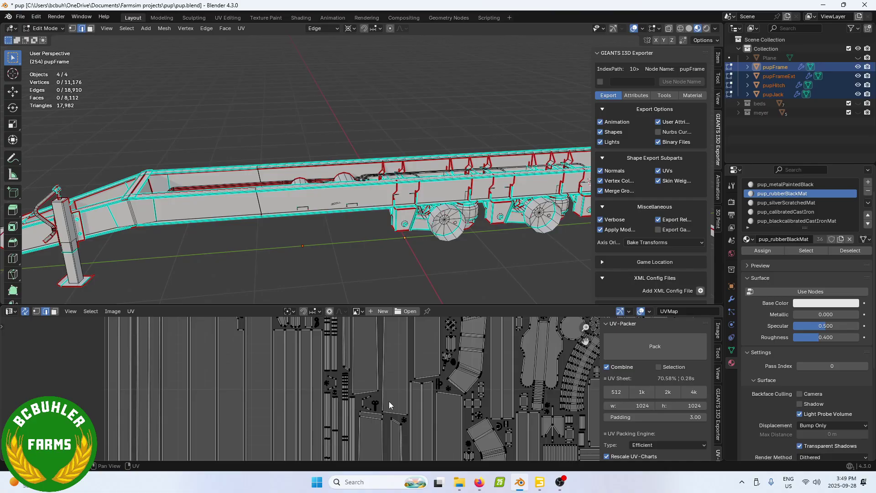
pyautogui.scroll(-1, 389, 401)
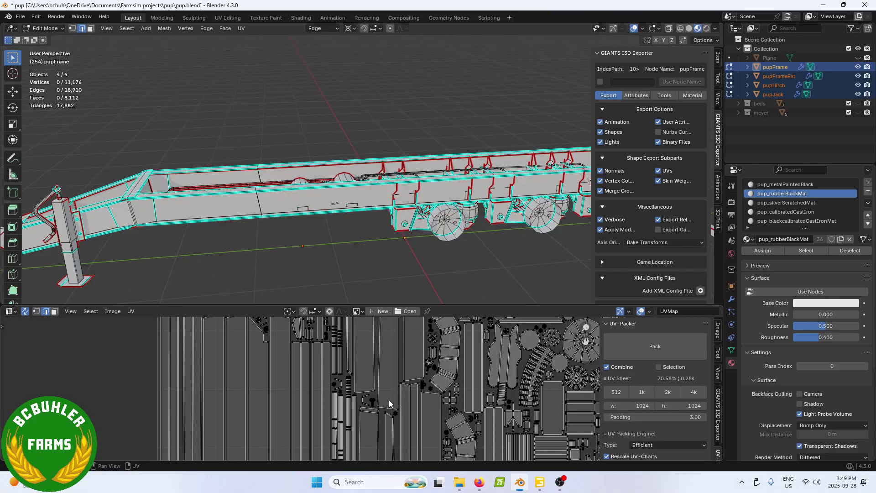
pyautogui.scroll(3, 426, 376)
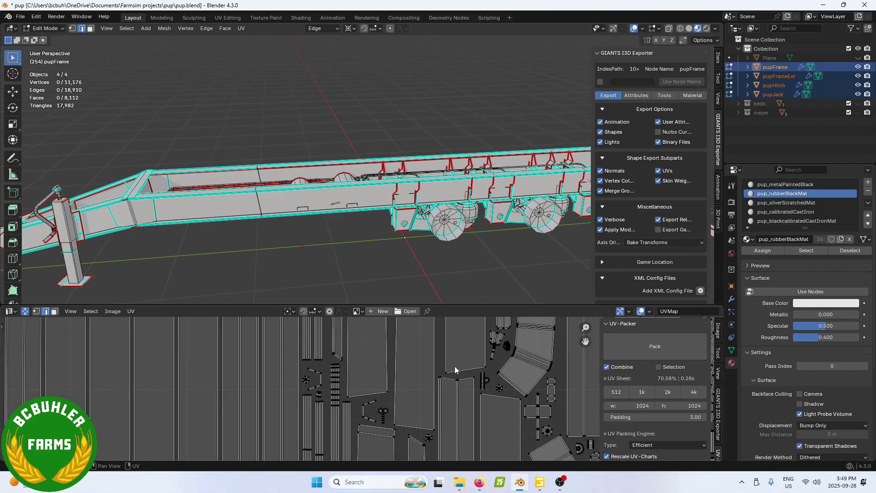
pyautogui.scroll(-6, 454, 366)
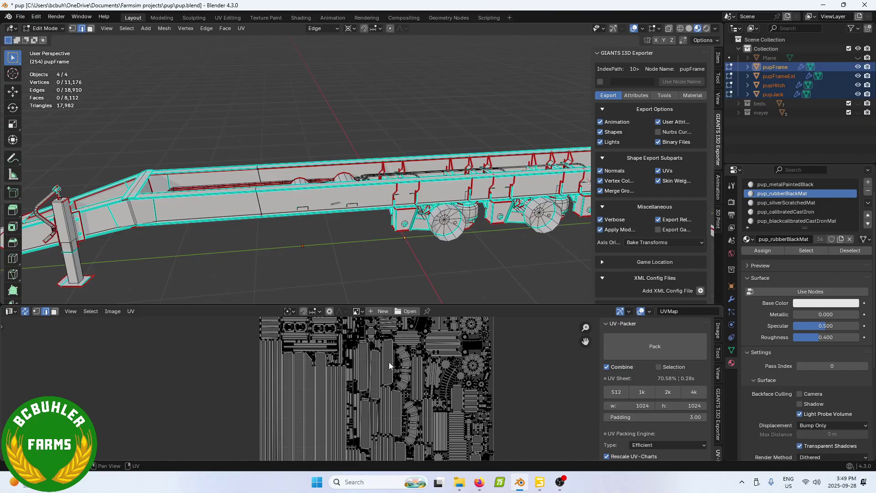
# Step: Examine the seams around the air tanks and view the UV unwrapping options for all the geometry, leaving nothing selected
pyautogui.moveTo(348, 221); pyautogui.dragTo(278, 234, button='middle')
pyautogui.scroll(4, 278, 234)
pyautogui.scroll(4, 476, 217)
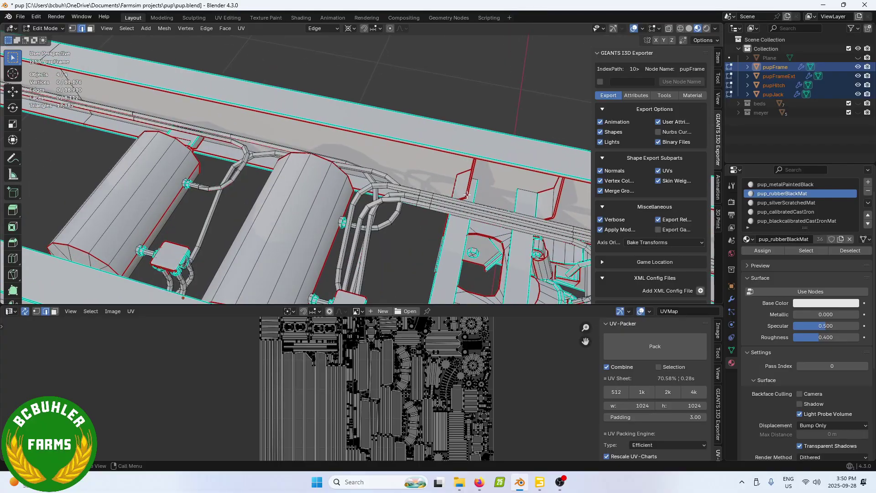
pyautogui.moveTo(476, 216); pyautogui.dragTo(420, 229, button='middle')
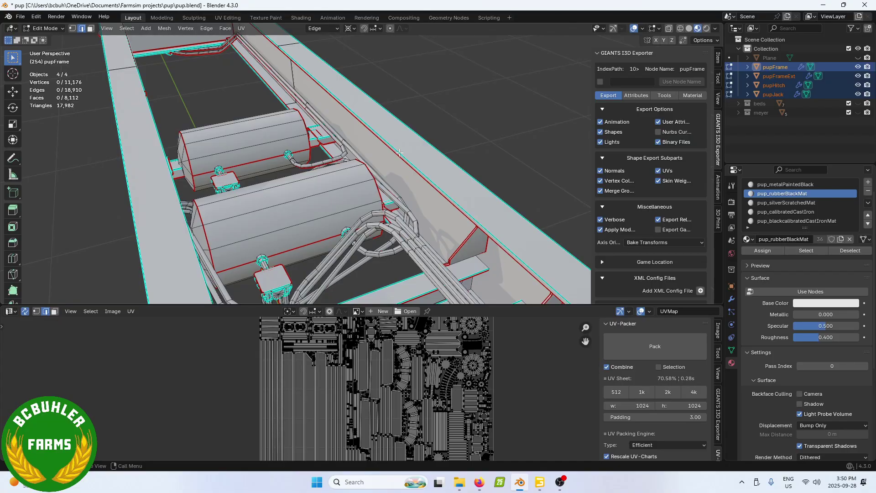
pyautogui.press('a')
pyautogui.press('u')
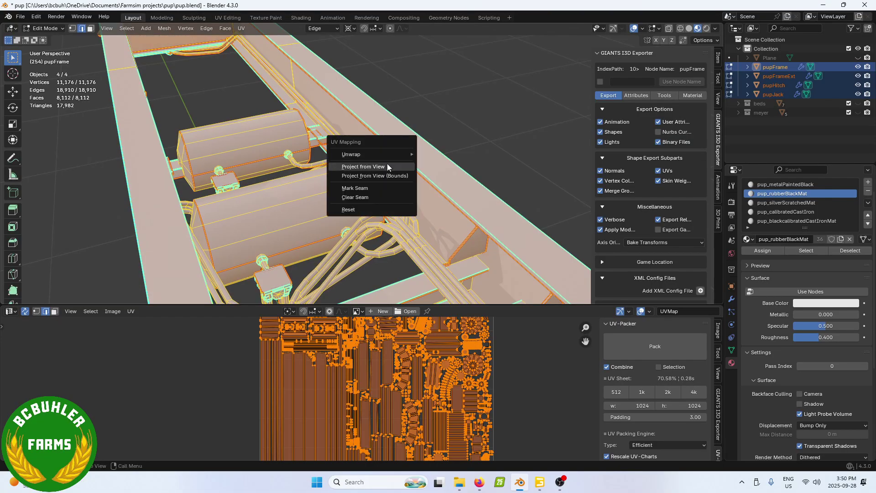
pyautogui.moveTo(404, 154)
pyautogui.click(475, 219)
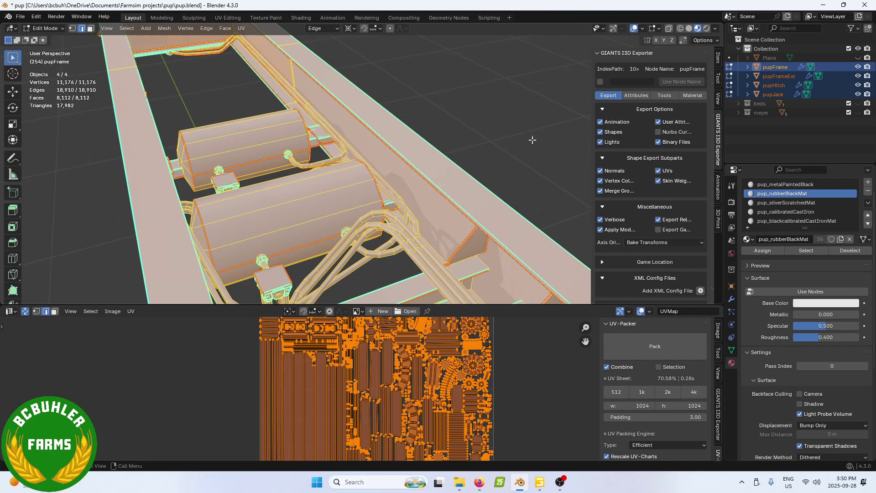
pyautogui.hotkey('alt', 'a')
pyautogui.moveTo(411, 137); pyautogui.dragTo(444, 161, button='middle')
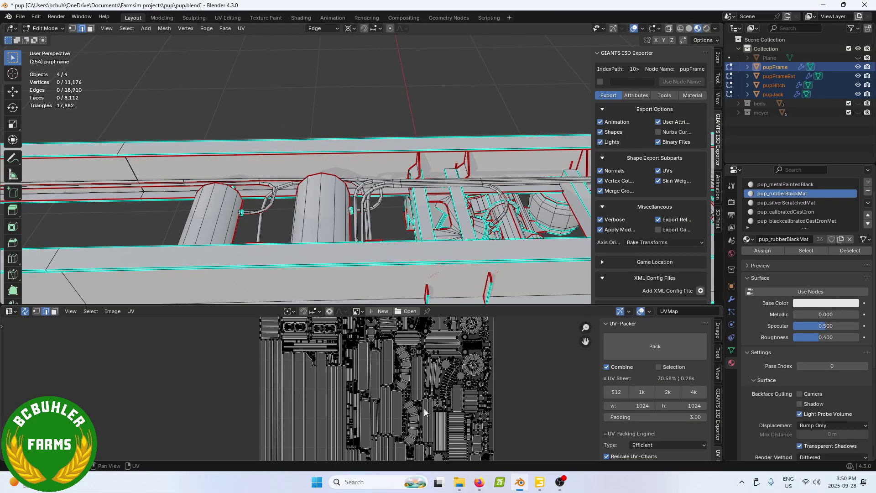
pyautogui.scroll(-1, 383, 394)
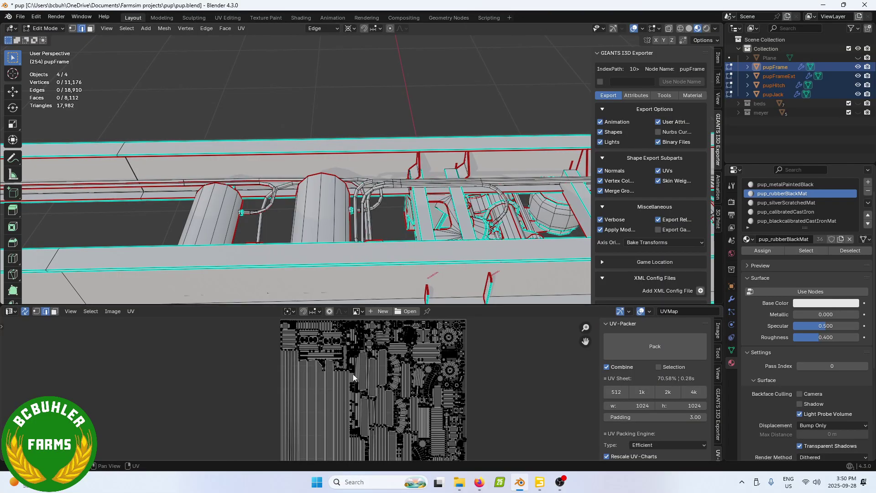
# Step: Return to Object Mode and show the modifiers of the landing jack
pyautogui.click(732, 299)
pyautogui.scroll(-5, 346, 219)
pyautogui.press('Tab')
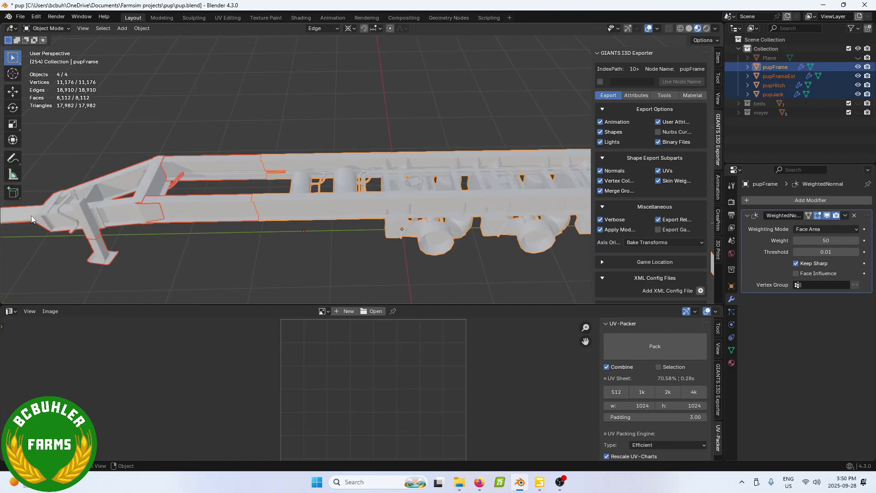
pyautogui.click(107, 249)
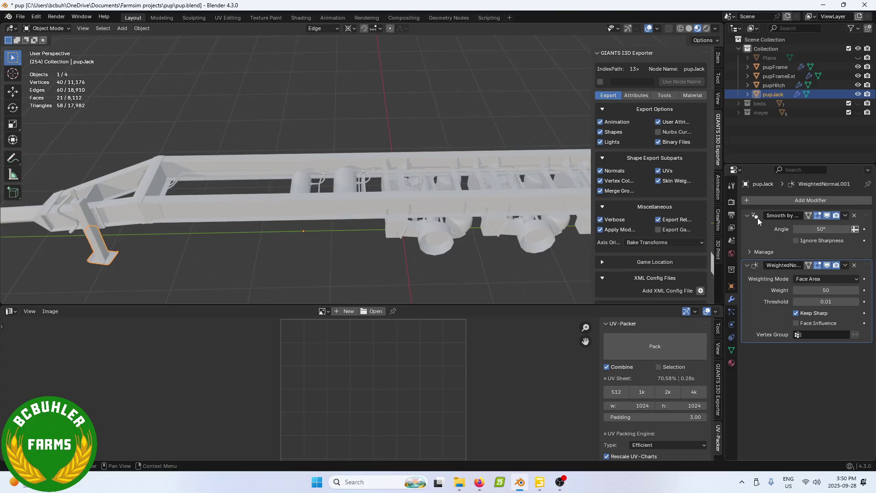
# Step: Examine the smooth shading on the air valves, fittings and hoses near the tanks
pyautogui.moveTo(396, 141); pyautogui.dragTo(294, 173, button='middle')
pyautogui.scroll(7, 295, 174)
pyautogui.scroll(2, 313, 182)
pyautogui.moveTo(374, 184); pyautogui.dragTo(344, 191, button='middle')
pyautogui.scroll(1, 314, 184)
pyautogui.scroll(3, 387, 155)
pyautogui.scroll(-6, 387, 154)
pyautogui.scroll(5, 294, 125)
pyautogui.scroll(3, 346, 158)
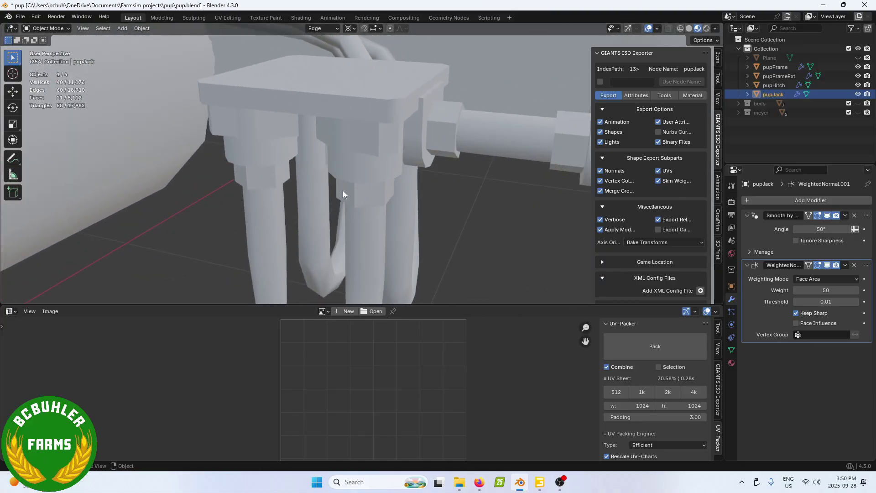
pyautogui.scroll(-3, 484, 136)
pyautogui.moveTo(484, 136); pyautogui.dragTo(379, 148, button='middle')
pyautogui.scroll(-6, 380, 141)
pyautogui.scroll(5, 380, 147)
# Step: Select pupFrame and inspect the seams and edges of its hoses in Edit Mode, returning to Object Mode
pyautogui.click(425, 119)
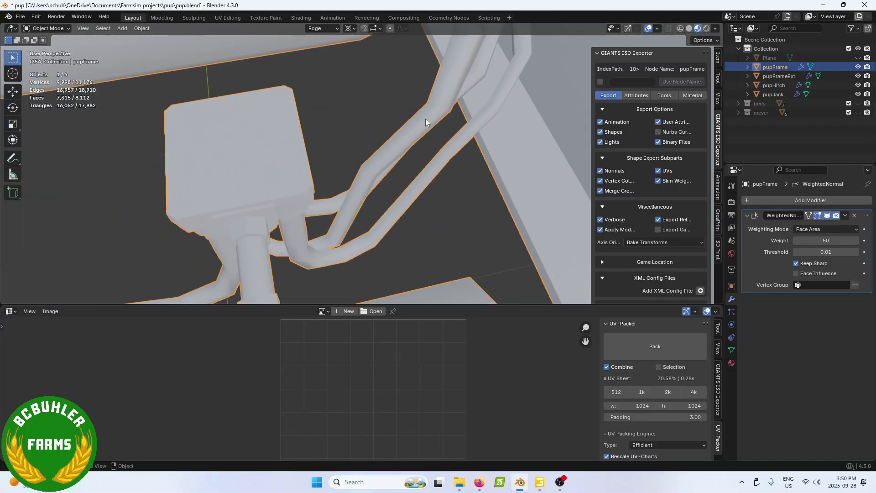
pyautogui.press('Tab')
pyautogui.scroll(6, 401, 100)
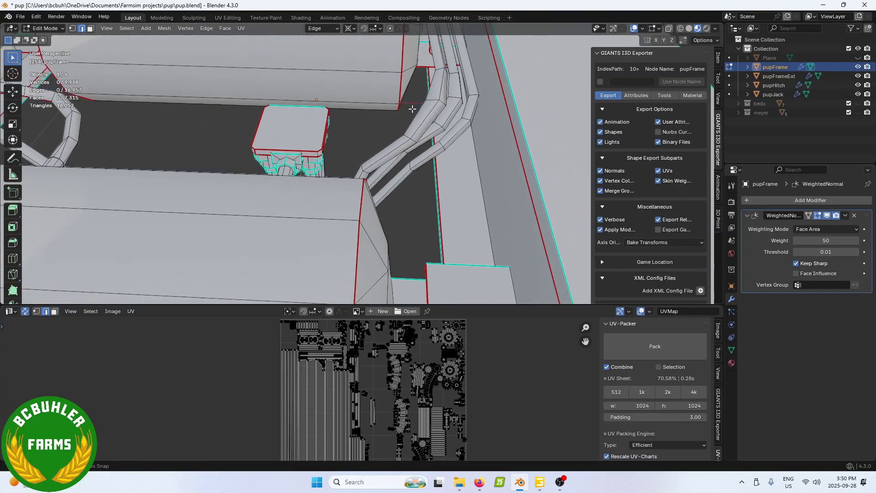
pyautogui.moveTo(404, 84); pyautogui.dragTo(441, 126, button='middle')
pyautogui.press('Tab')
pyautogui.scroll(-4, 440, 125)
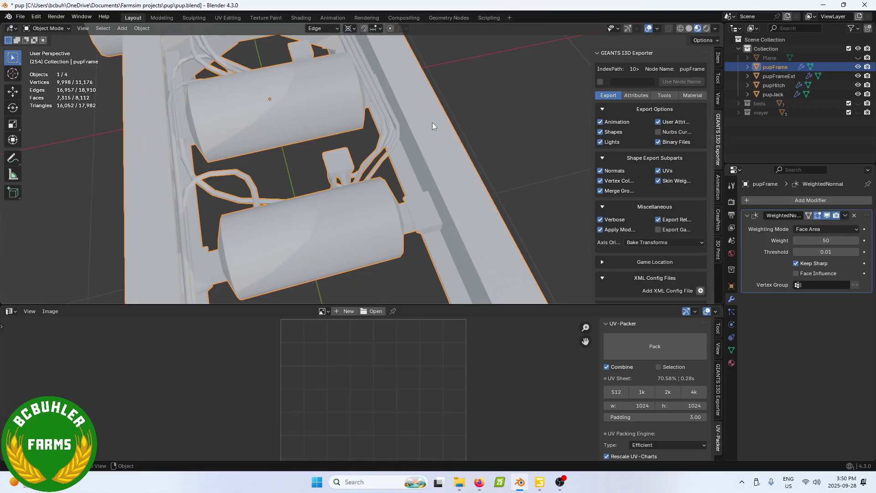
# Step: Examine the front frame section where it joins the main frame, and show the landing jack's modifiers
pyautogui.scroll(-3, 372, 133)
pyautogui.moveTo(373, 133); pyautogui.dragTo(448, 125, button='middle')
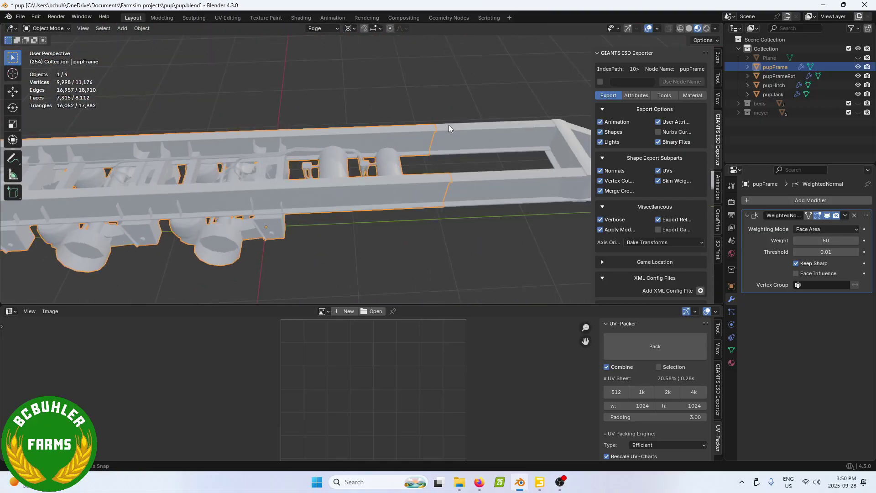
pyautogui.scroll(4, 424, 126)
pyautogui.scroll(-2, 424, 126)
pyautogui.click(533, 119)
pyautogui.scroll(-3, 514, 135)
pyautogui.moveTo(514, 136); pyautogui.dragTo(270, 252, button='middle')
pyautogui.click(210, 212)
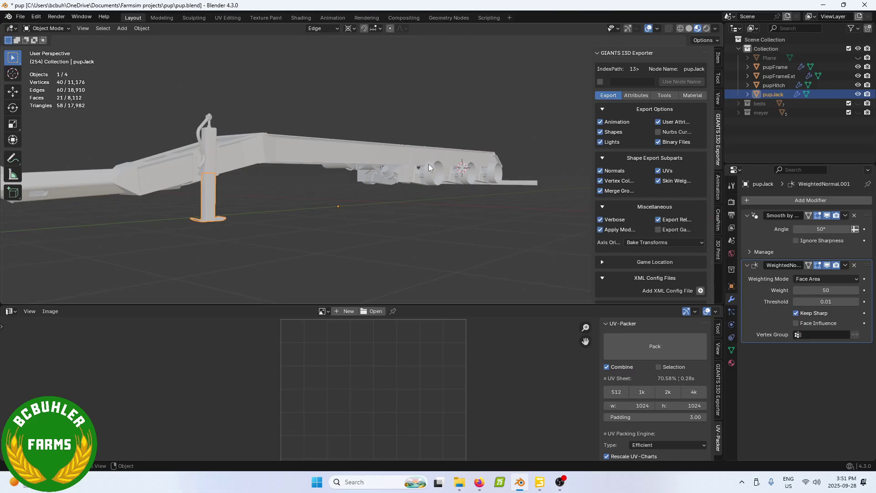
# Step: Turn Keep Sharp off and on again in pupFrame's Weighted Normal modifier to compare the tank shading
pyautogui.moveTo(429, 164); pyautogui.dragTo(434, 223, button='middle')
pyautogui.scroll(5, 434, 223)
pyautogui.click(382, 180)
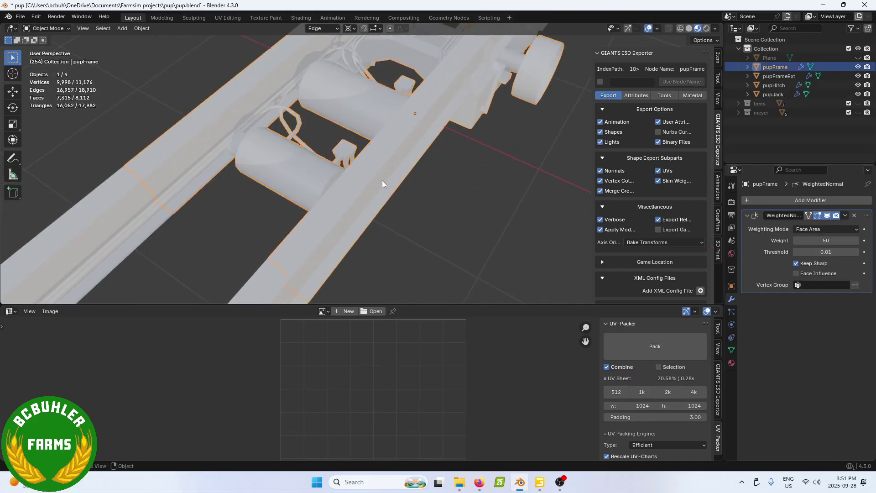
pyautogui.click(799, 266)
pyautogui.scroll(6, 373, 163)
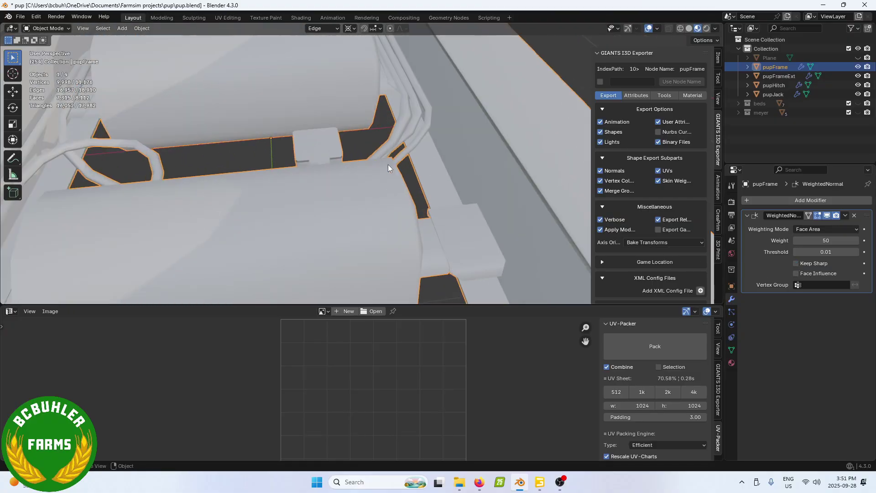
pyautogui.moveTo(390, 164); pyautogui.dragTo(380, 137, button='middle')
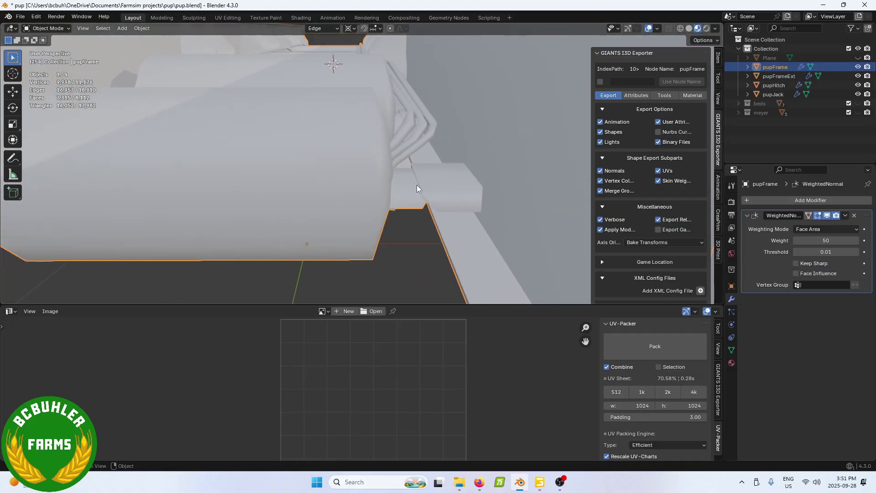
pyautogui.click(794, 263)
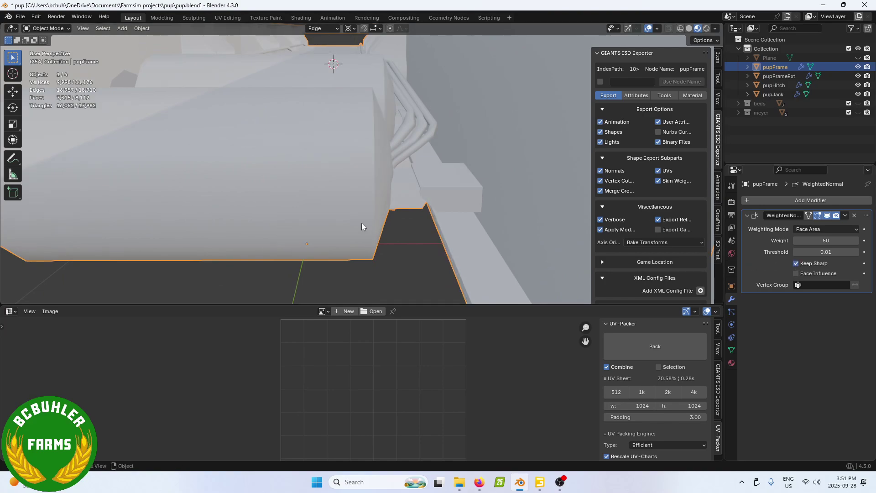
pyautogui.moveTo(362, 223); pyautogui.dragTo(402, 119, button='middle')
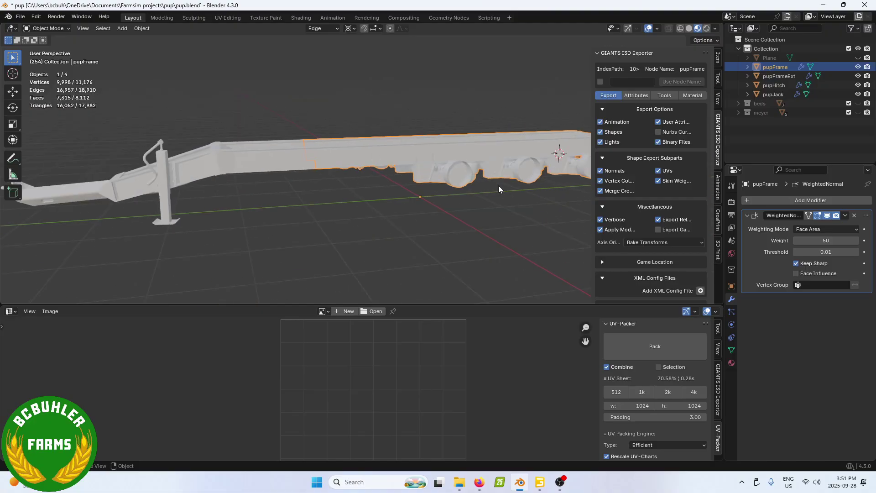
# Step: Select all four trailer parts and export only the selection with the GIANTS I3D Exporter, using the Blender filename
pyautogui.scroll(-6, 427, 178)
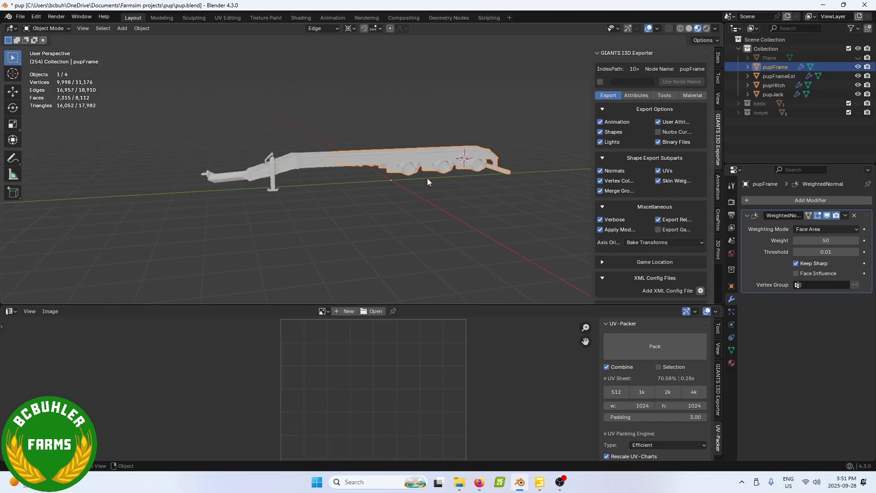
pyautogui.press('a')
pyautogui.scroll(-6, 652, 176)
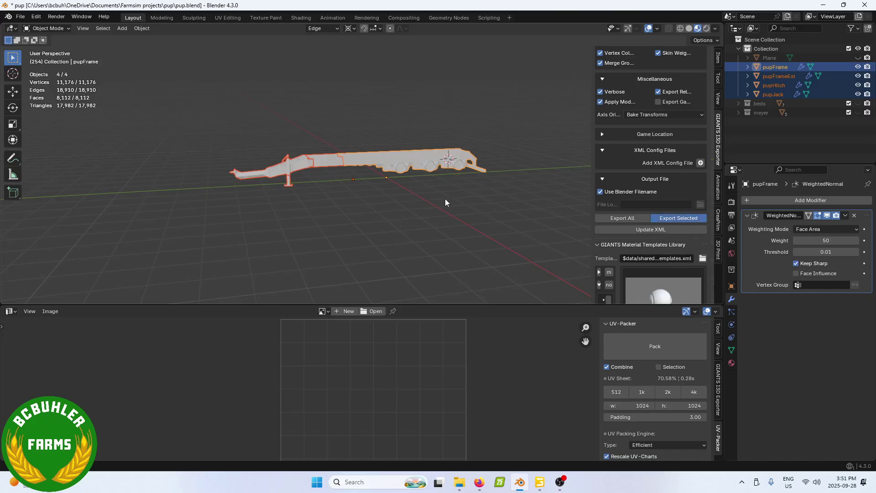
# Step: Switch to GIANTS Editor and reload pup.i3d from disk, discarding the unsaved light
pyautogui.hotkey('alt', 'Tab')
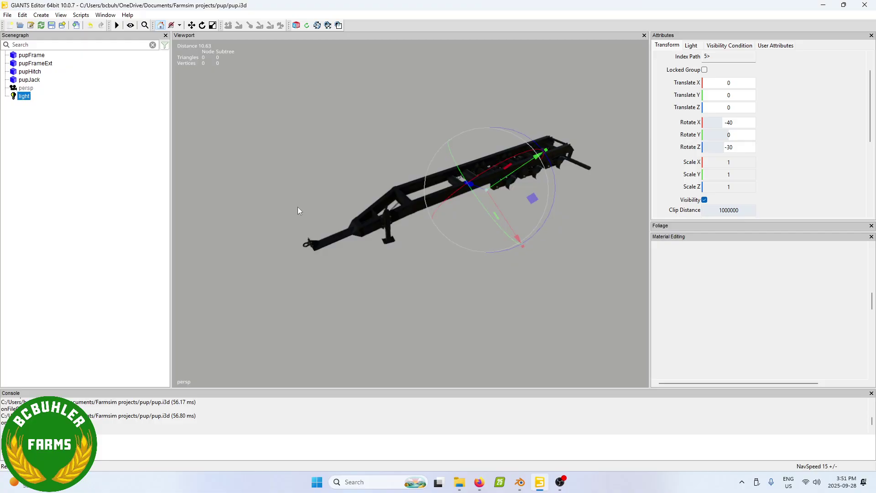
pyautogui.click(41, 15)
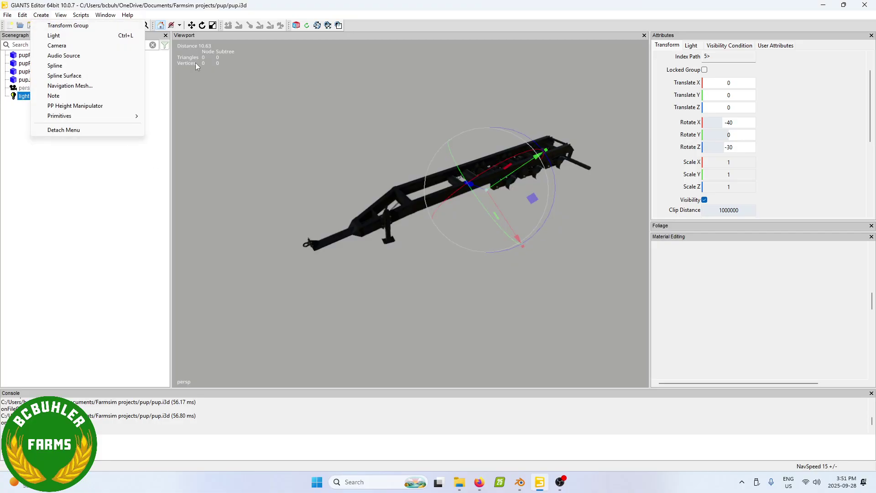
pyautogui.click(111, 217)
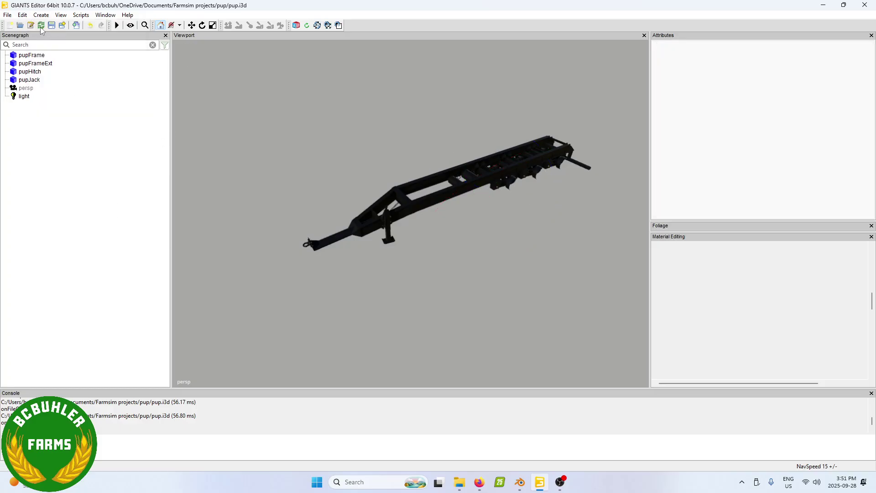
pyautogui.click(41, 26)
pyautogui.click(481, 235)
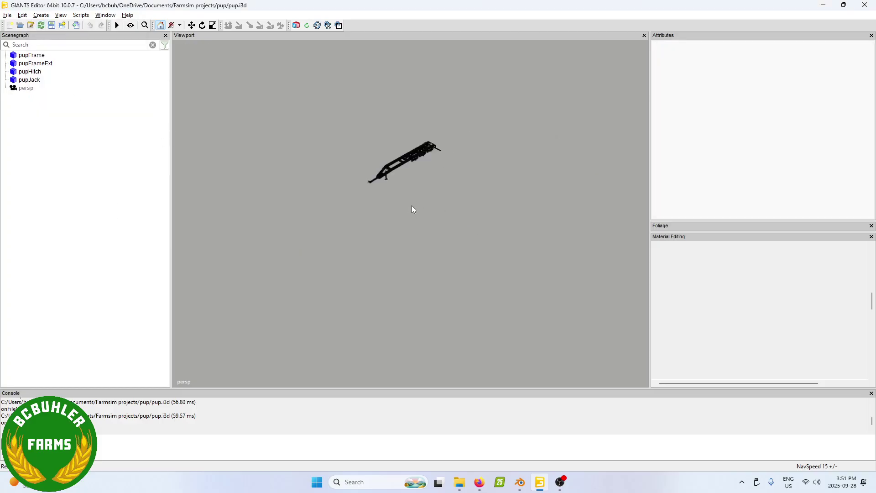
# Step: Select pupFrame, examine its shading and its pup_silverScratchedMat material settings, and switch back to Blender
pyautogui.keyDown('alt'); pyautogui.moveTo(398, 153); pyautogui.dragTo(402, 184, button='middle'); pyautogui.keyUp('alt')
pyautogui.keyDown('alt'); pyautogui.moveTo(402, 184); pyautogui.dragTo(582, 175, button='right'); pyautogui.keyUp('alt')
pyautogui.scroll(3, 580, 177)
pyautogui.keyDown('alt'); pyautogui.moveTo(544, 215); pyautogui.dragTo(483, 277, button='middle'); pyautogui.keyUp('alt')
pyautogui.scroll(4, 543, 214)
pyautogui.click(481, 279)
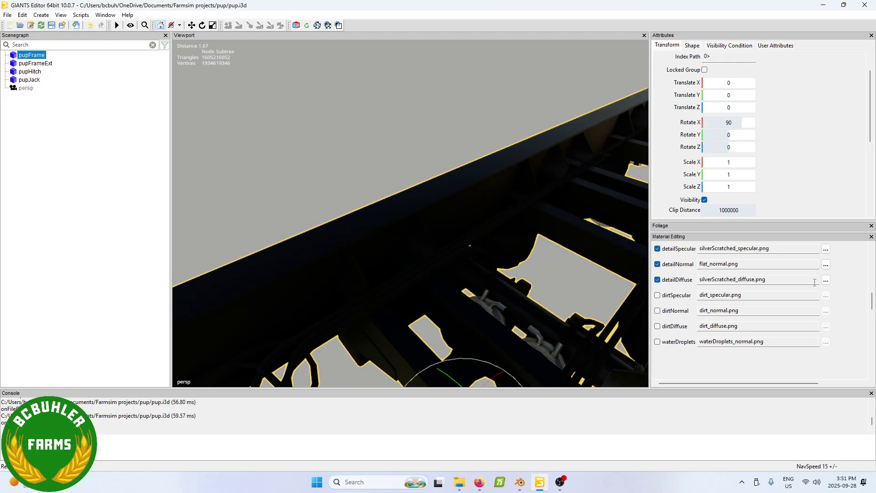
pyautogui.scroll(8, 862, 294)
pyautogui.scroll(3, 863, 293)
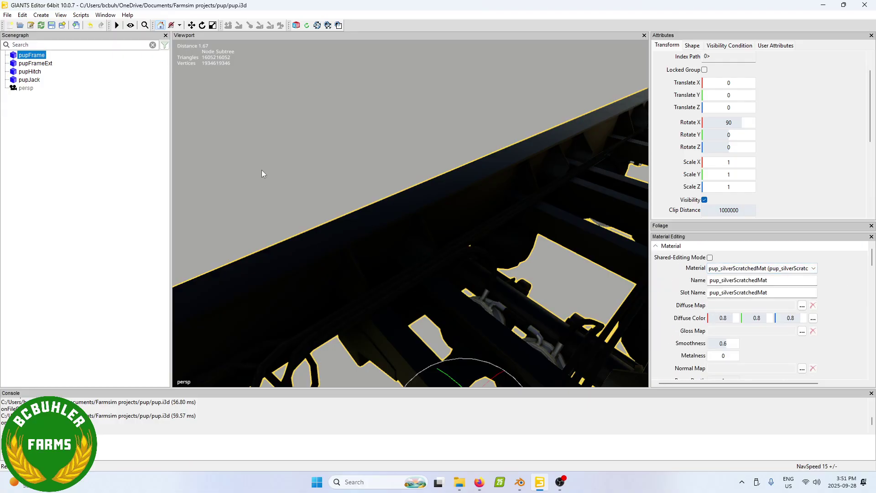
pyautogui.click(520, 481)
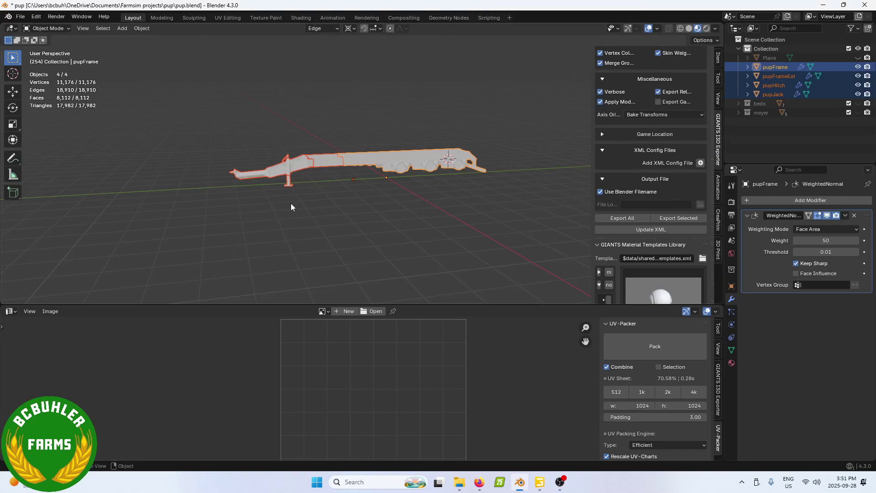
# Step: Duplicate the four selected trailer parts in place and move the copies into a new collection named pupbake
pyautogui.hotkey('shift', 'd')
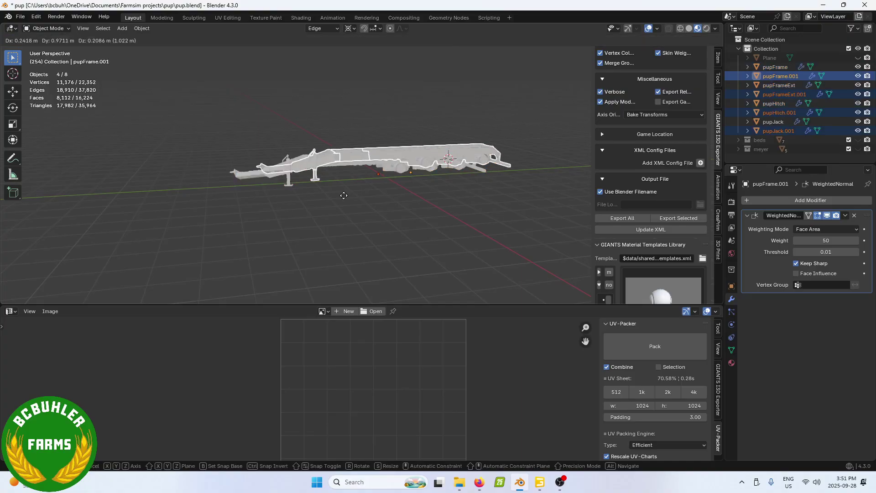
pyautogui.rightClick(412, 193)
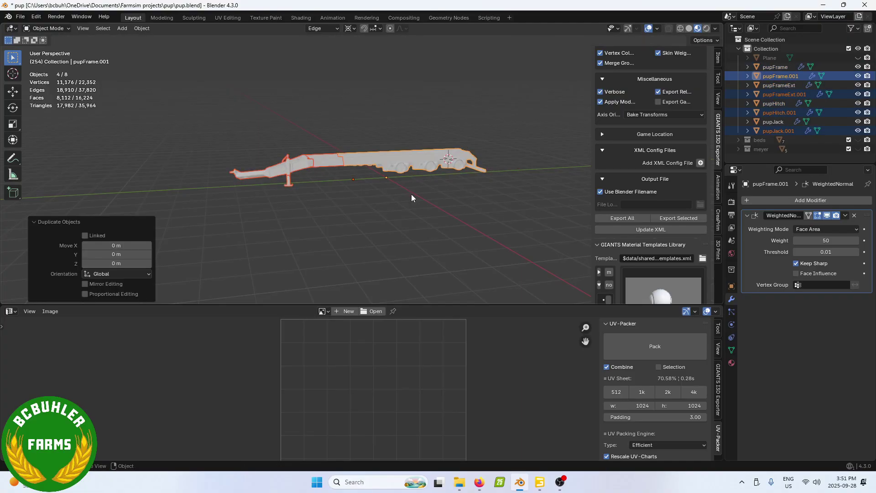
pyautogui.press('m')
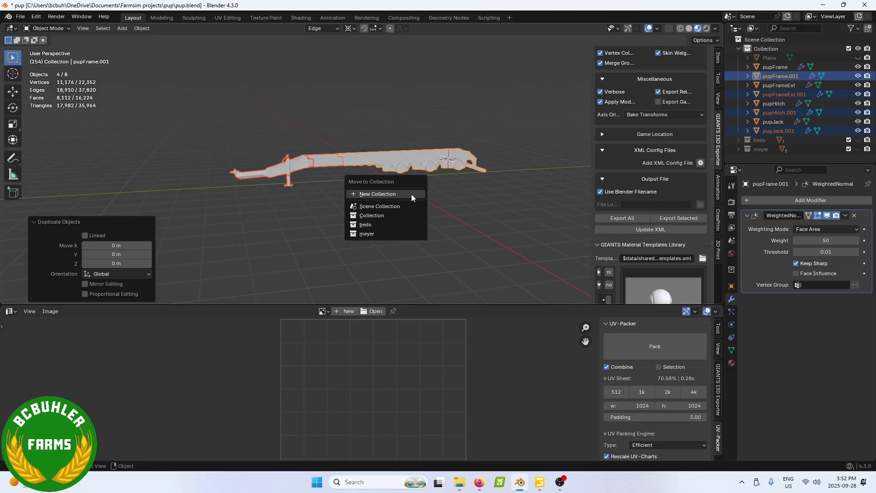
pyautogui.click(412, 194)
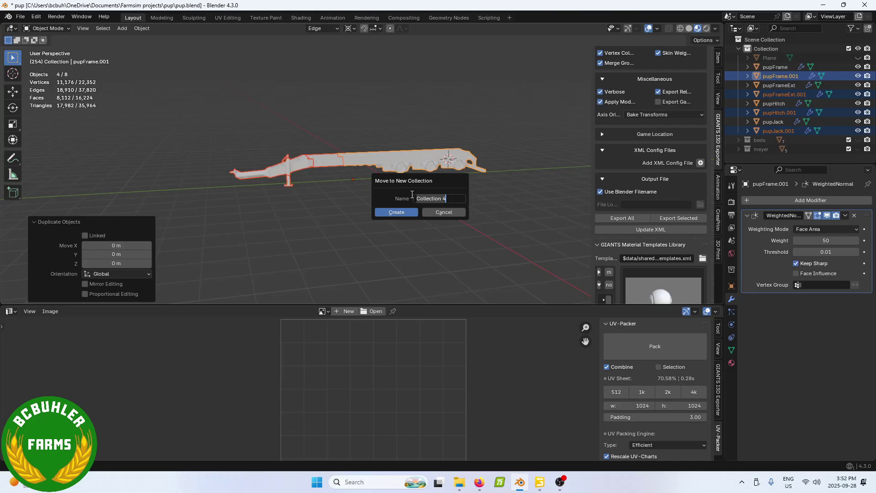
pyautogui.write('pupbake')
pyautogui.click(404, 212)
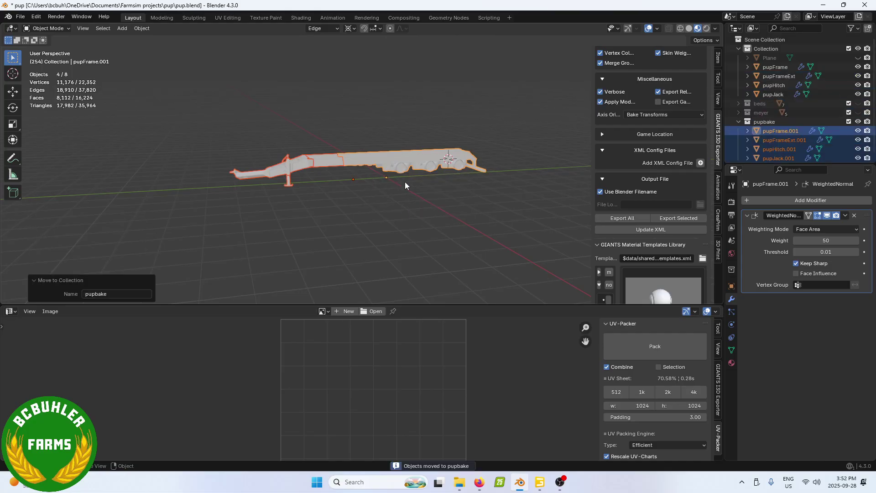
# Step: Hide the original Collection in the viewport and select the duplicated jack, pupJack.001
pyautogui.click(859, 48)
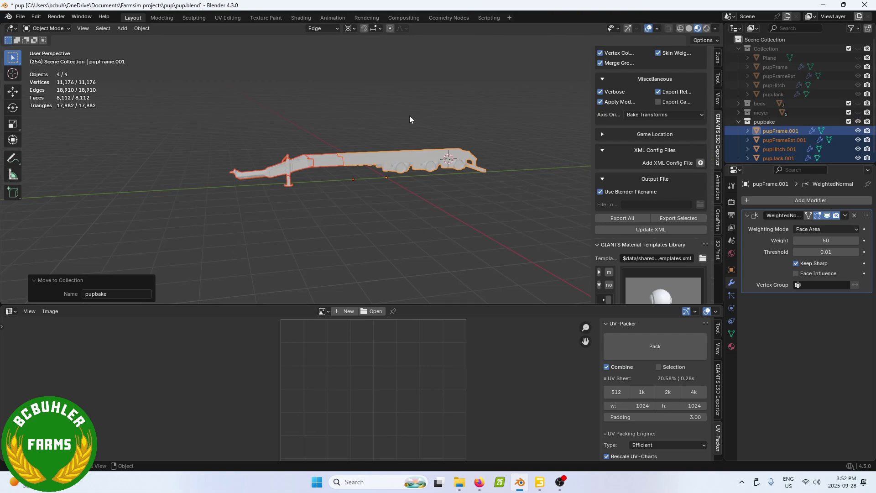
pyautogui.scroll(4, 425, 130)
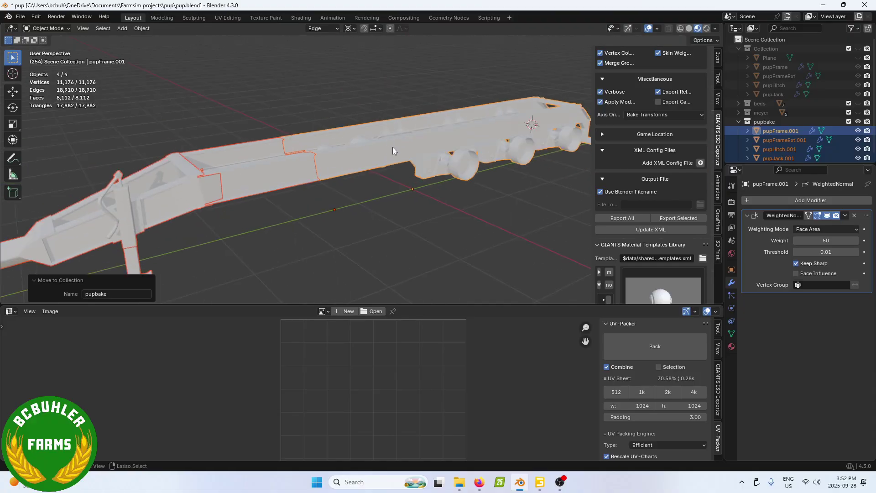
pyautogui.scroll(-4, 365, 180)
pyautogui.keyDown('shift'); pyautogui.moveTo(305, 205); pyautogui.dragTo(377, 198, button='middle'); pyautogui.keyUp('shift')
pyautogui.click(352, 171)
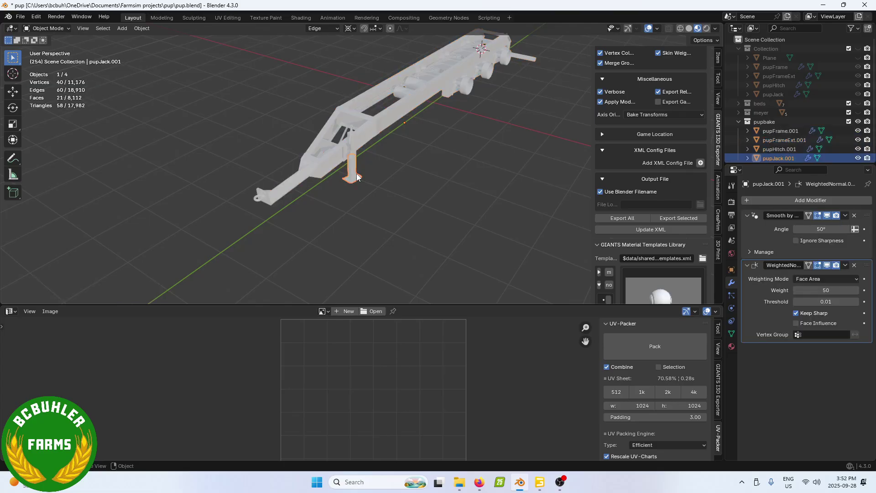
pyautogui.scroll(8, 390, 165)
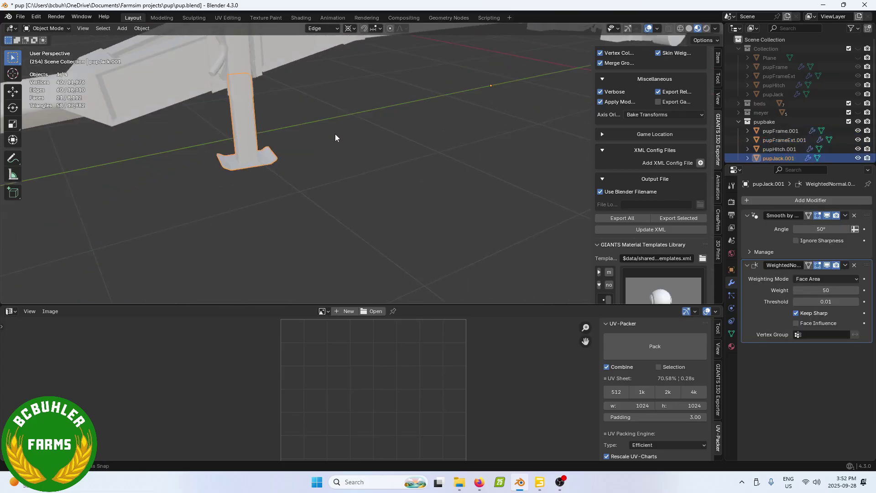
pyautogui.scroll(-6, 333, 125)
pyautogui.moveTo(337, 125)
pyautogui.mouseDown(button='middle')
pyautogui.moveTo(251, 84)
pyautogui.moveTo(304, 103)
pyautogui.moveTo(344, 132)
pyautogui.mouseUp(button='middle')
pyautogui.press('g')
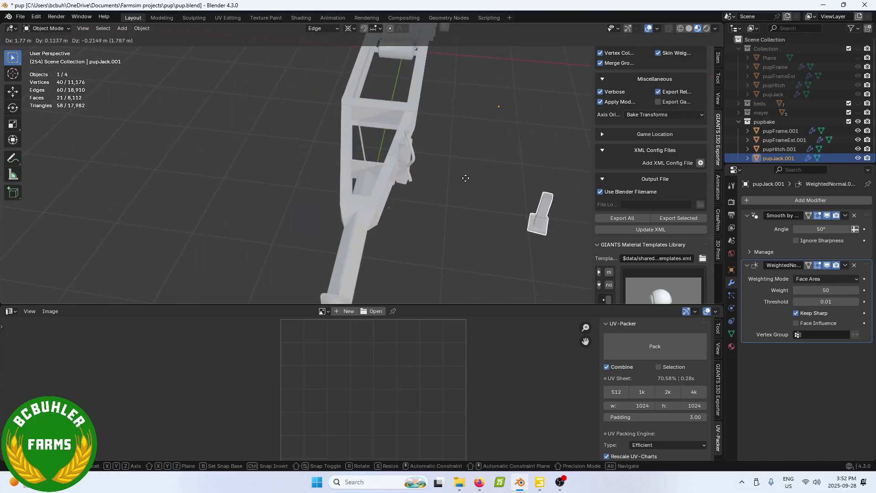
pyautogui.press('x')
pyautogui.press('x')
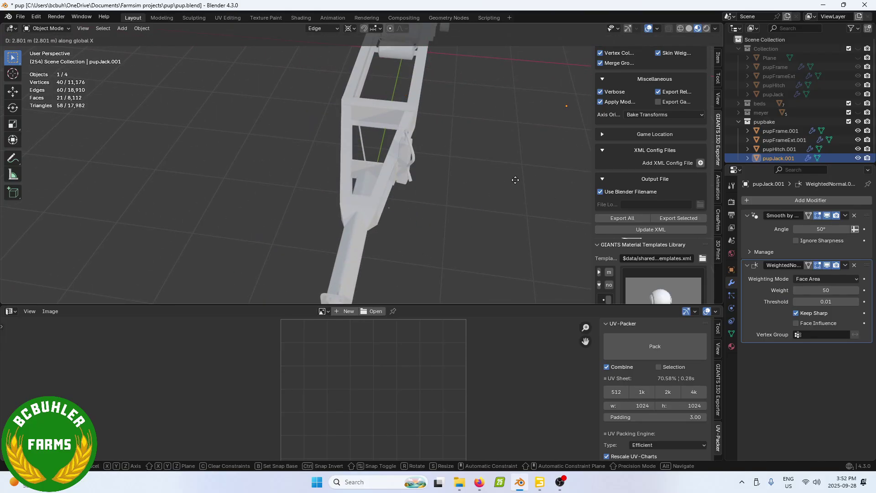
pyautogui.press('Escape')
# Step: Delete the custom Edge transform orientation and move pupJack.001 5 m along the global X axis
pyautogui.click(331, 28)
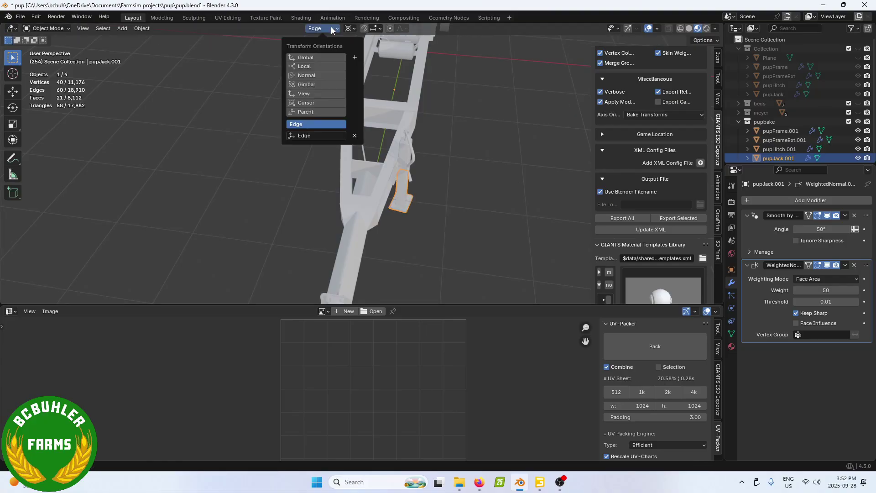
pyautogui.click(355, 135)
pyautogui.scroll(-3, 473, 162)
pyautogui.moveTo(473, 161); pyautogui.dragTo(275, 95, button='middle')
pyautogui.press('g')
pyautogui.press('x')
pyautogui.press('5')
pyautogui.press('Return')
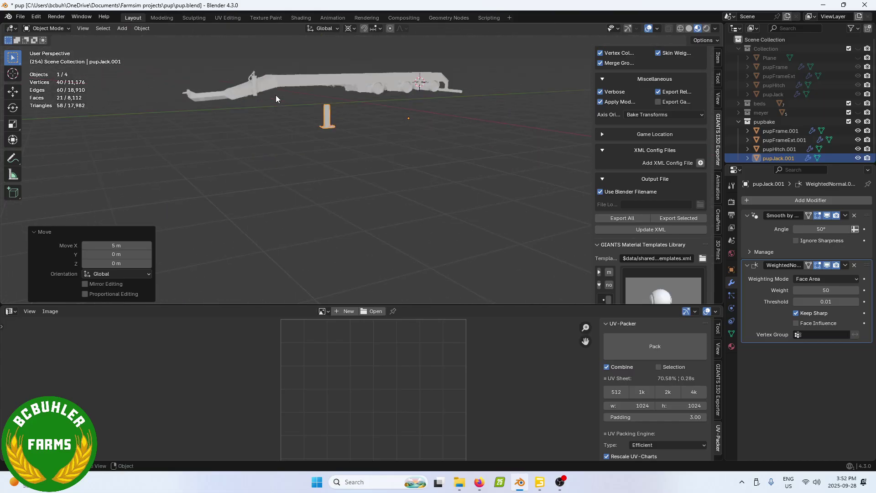
# Step: Edit the pupHitch.001 mesh in wireframe and select the stray face left where the jack's foot used to be
pyautogui.scroll(4, 324, 123)
pyautogui.moveTo(324, 127); pyautogui.dragTo(366, 138, button='middle')
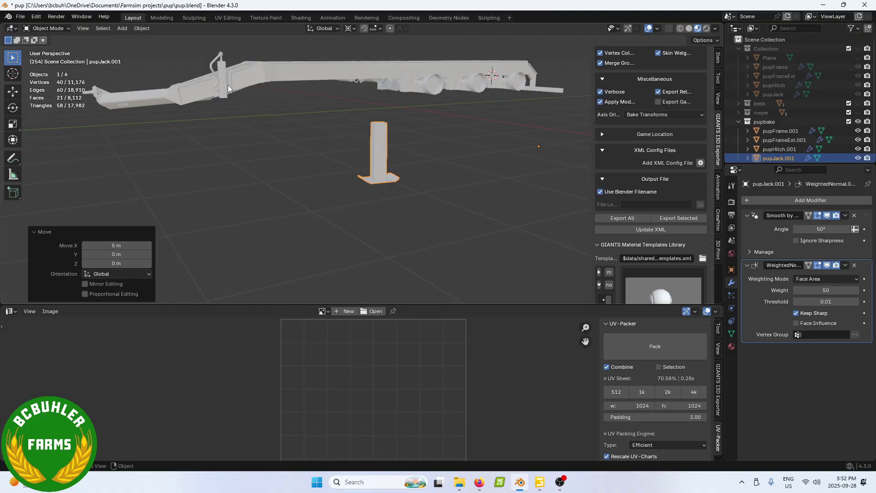
pyautogui.moveTo(229, 85); pyautogui.dragTo(246, 103, button='middle')
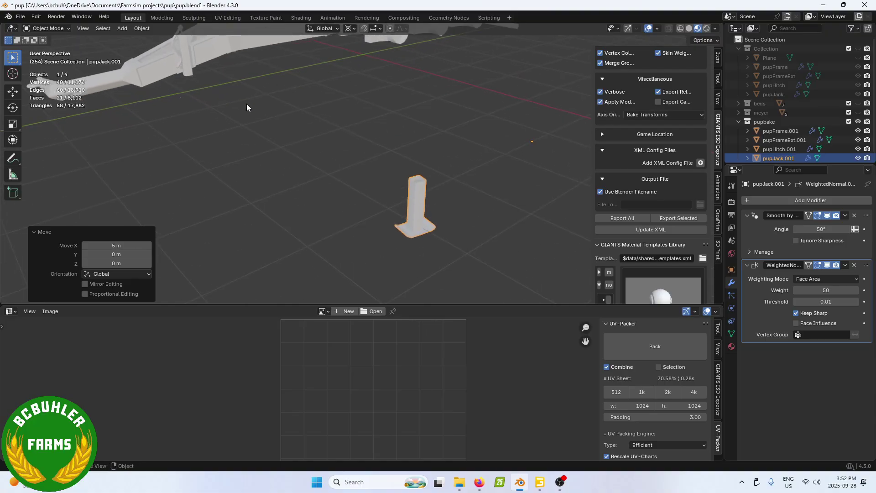
pyautogui.click(185, 69)
pyautogui.scroll(6, 364, 206)
pyautogui.moveTo(363, 206)
pyautogui.mouseDown(button='middle')
pyautogui.moveTo(333, 182)
pyautogui.moveTo(352, 199)
pyautogui.mouseUp(button='middle')
pyautogui.press('Tab')
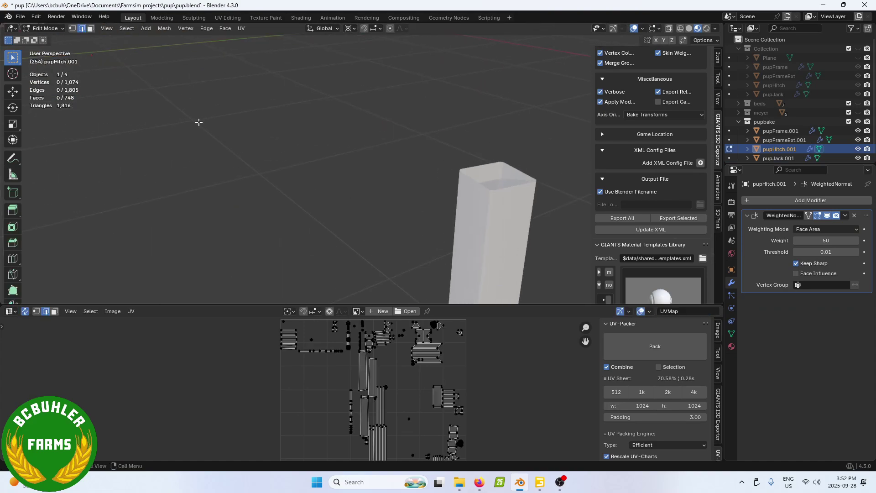
pyautogui.scroll(-5, 198, 123)
pyautogui.press('z')
pyautogui.click(297, 186)
pyautogui.press('c')
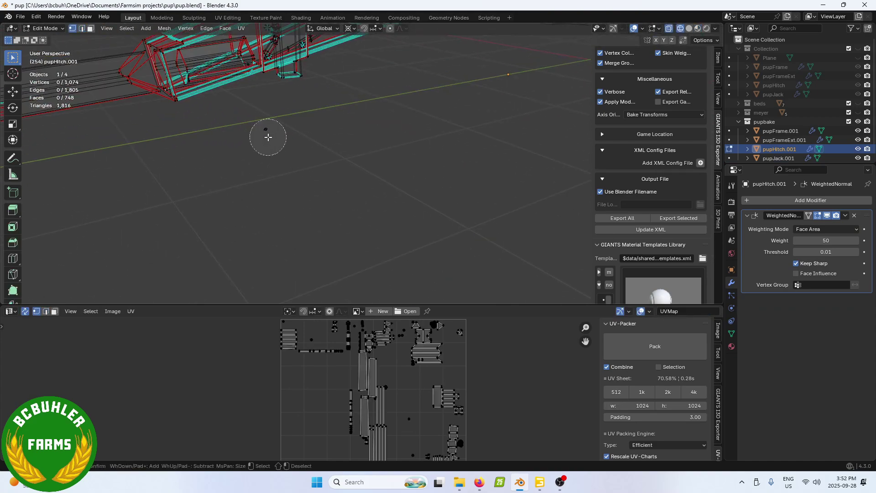
pyautogui.click(266, 131)
pyautogui.rightClick(266, 131)
# Step: Examine the stray pupHitch.001 face and the open corner of the jack's foot plate in solid shading
pyautogui.moveTo(269, 133); pyautogui.dragTo(399, 192, button='middle')
pyautogui.scroll(4, 399, 192)
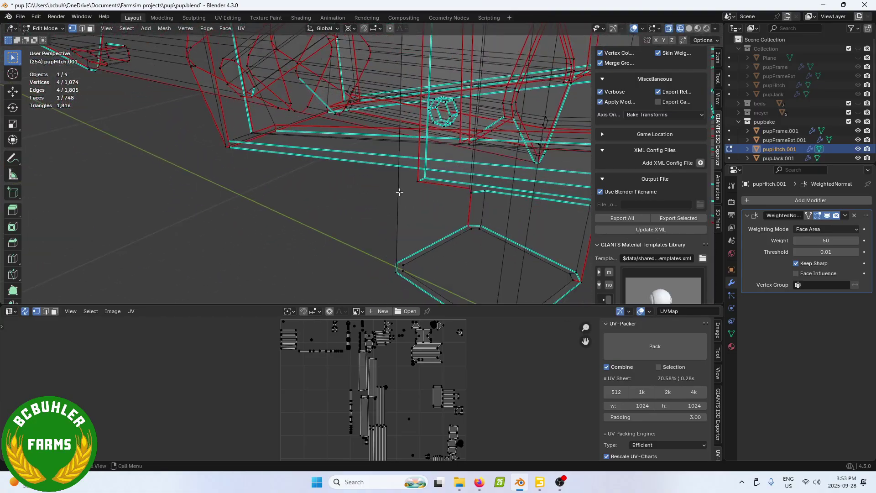
pyautogui.scroll(-4, 399, 192)
pyautogui.keyDown('shift'); pyautogui.moveTo(409, 224); pyautogui.dragTo(352, 102, button='middle'); pyautogui.keyUp('shift')
pyautogui.scroll(6, 352, 101)
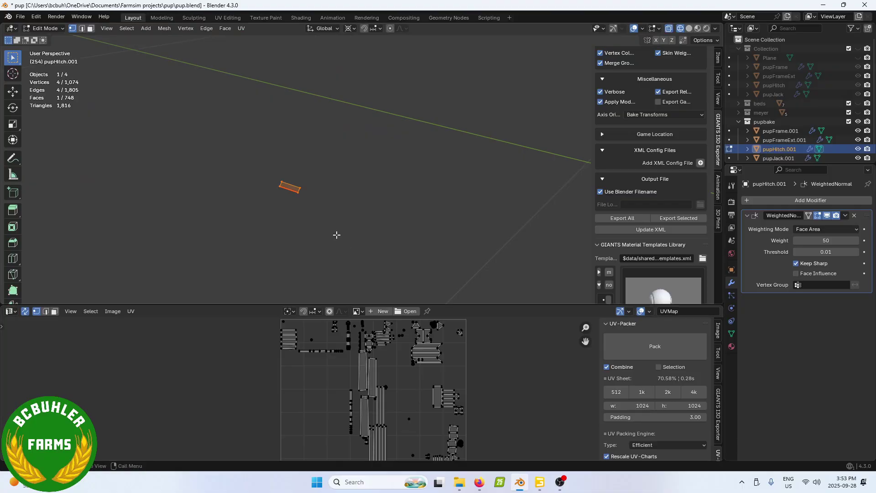
pyautogui.moveTo(336, 234); pyautogui.dragTo(231, 179, button='middle')
pyautogui.scroll(-5, 511, 230)
pyautogui.moveTo(485, 193)
pyautogui.keyDown('shift'); pyautogui.mouseDown(button='middle')
pyautogui.moveTo(362, 187)
pyautogui.moveTo(424, 190)
pyautogui.moveTo(388, 231)
pyautogui.mouseUp(button='middle'); pyautogui.keyUp('shift')
pyautogui.scroll(5, 453, 227)
pyautogui.hotkey('shift', 'z')
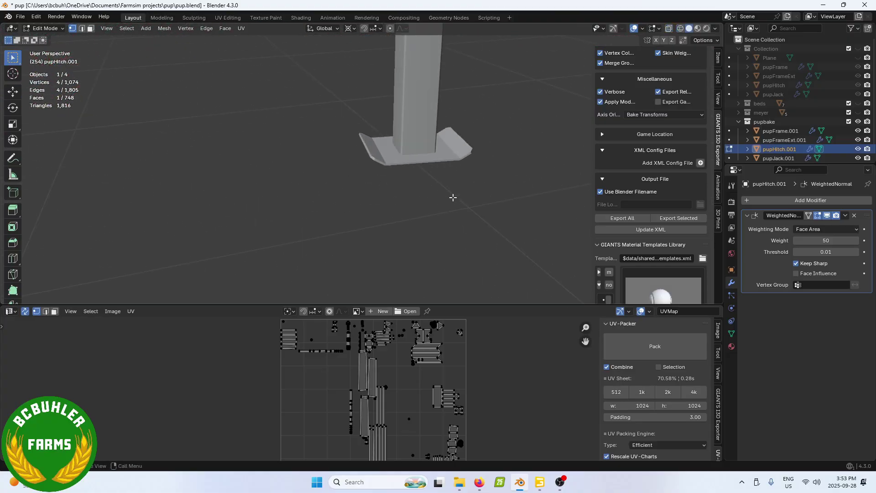
pyautogui.scroll(4, 443, 195)
pyautogui.moveTo(431, 163); pyautogui.dragTo(377, 170, button='middle')
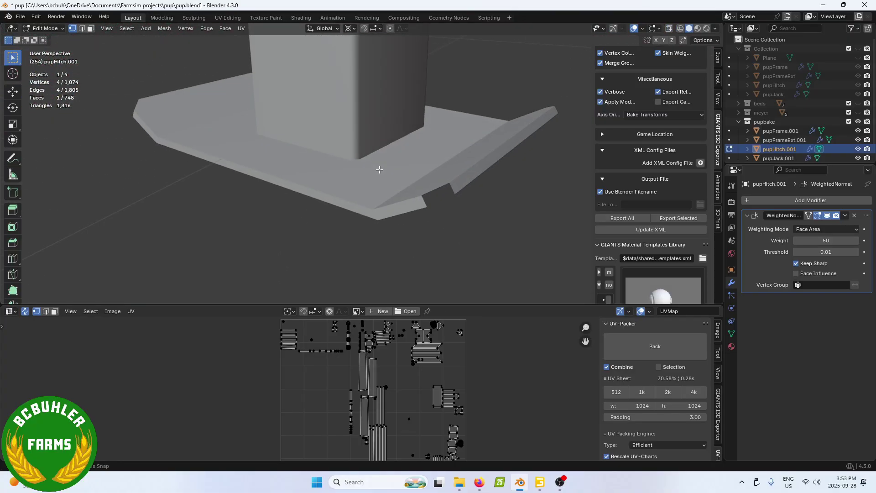
# Step: Move the stray pupHitch.001 face 5 m along X onto the jack's foot plate
pyautogui.scroll(-6, 369, 180)
pyautogui.moveTo(293, 178); pyautogui.dragTo(270, 198, button='middle')
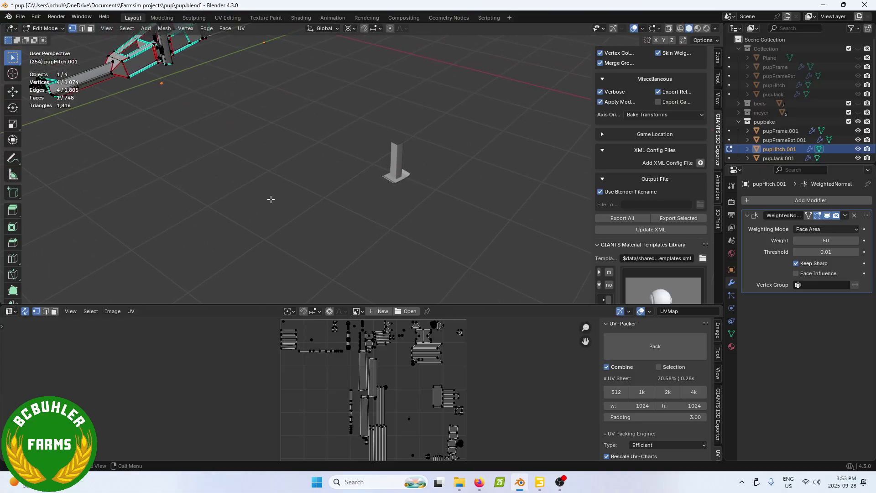
pyautogui.press('g')
pyautogui.press('x')
pyautogui.press('5')
pyautogui.press('Return')
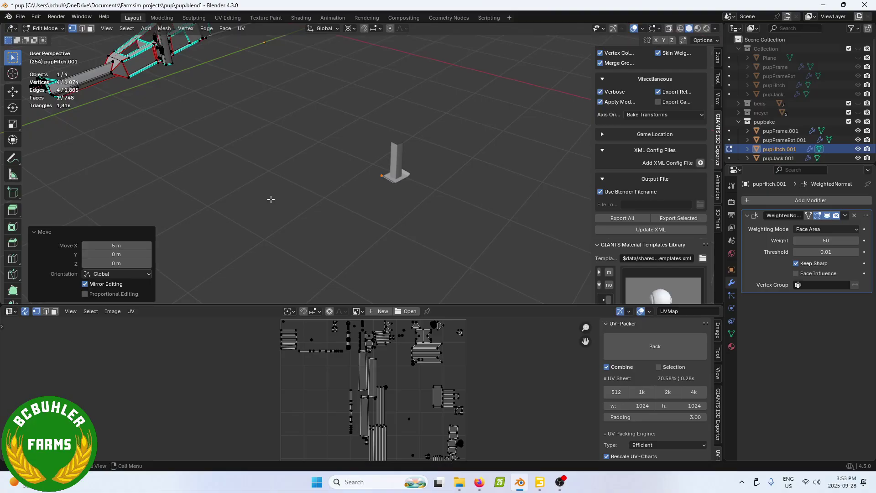
# Step: Examine how the moved face fits the corner of the jack's foot plate and where its UVs lie
pyautogui.scroll(7, 369, 169)
pyautogui.keyDown('shift'); pyautogui.moveTo(438, 227); pyautogui.dragTo(404, 154, button='middle'); pyautogui.keyUp('shift')
pyautogui.scroll(6, 404, 154)
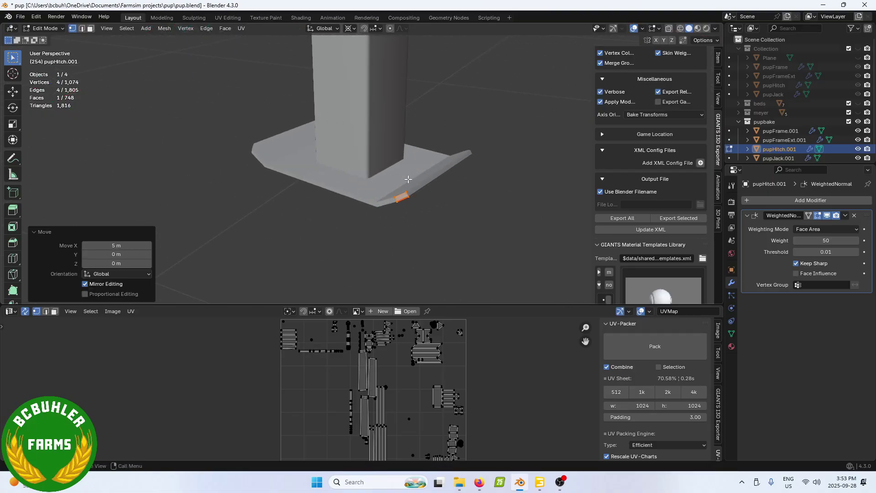
pyautogui.press('Tab')
pyautogui.scroll(-10, 344, 176)
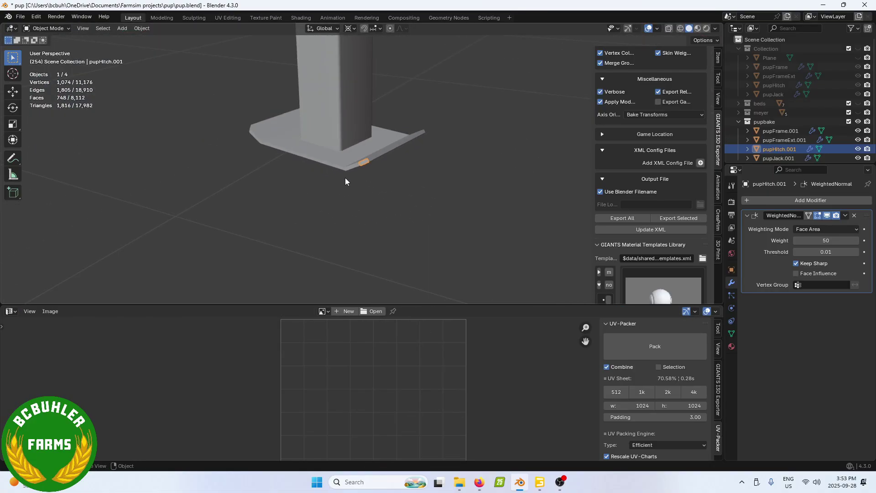
pyautogui.press('Tab')
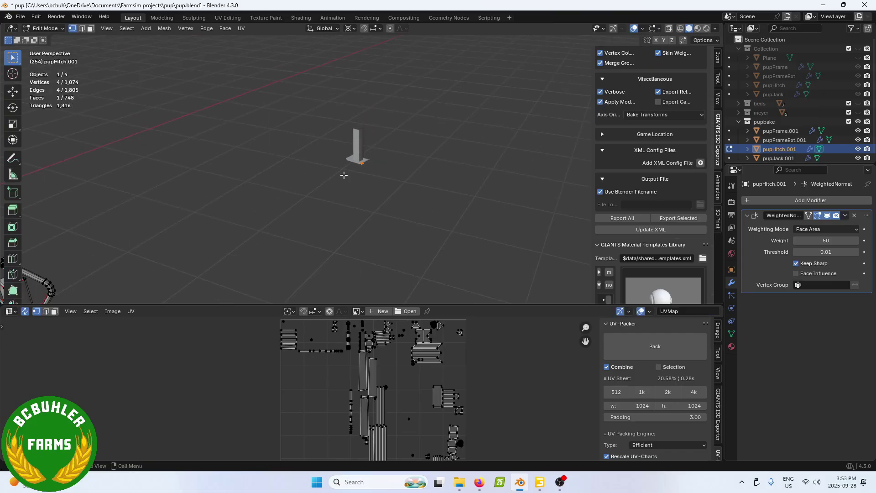
pyautogui.press('p')
pyautogui.scroll(10, 360, 136)
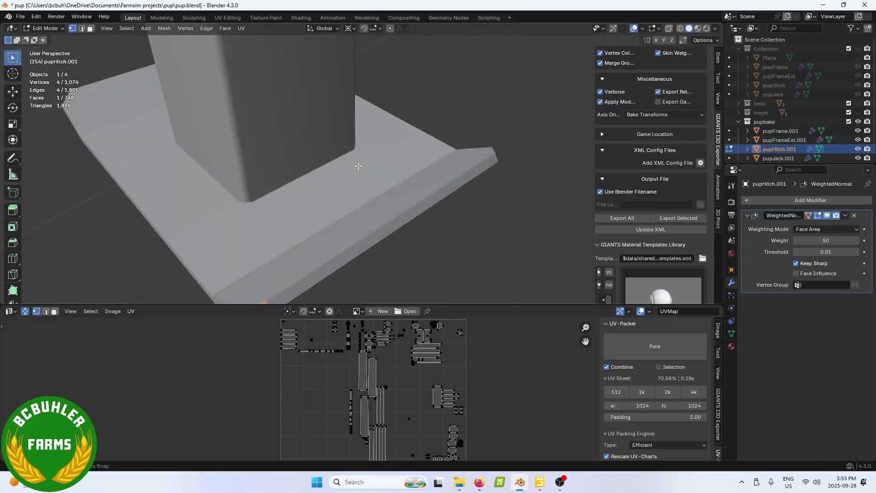
pyautogui.scroll(-10, 358, 166)
pyautogui.scroll(-5, 393, 396)
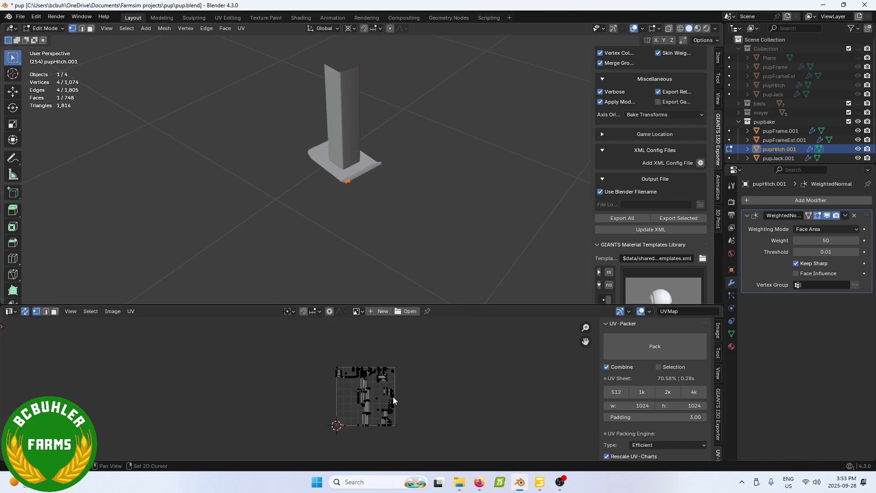
pyautogui.scroll(6, 346, 215)
# Step: Switch to editing pupJack.001 and select the four vertices around the open corner of its foot plate
pyautogui.press('Tab')
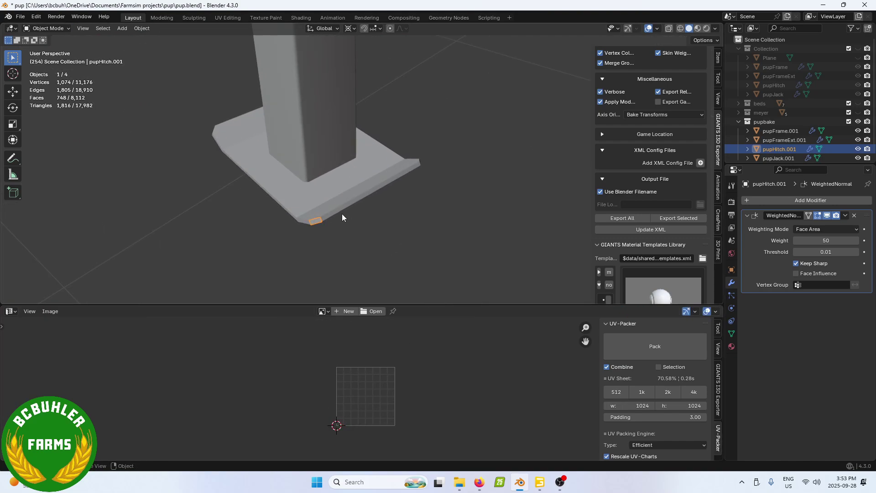
pyautogui.click(342, 213)
pyautogui.press('Tab')
pyautogui.keyDown('shift'); pyautogui.moveTo(343, 213); pyautogui.dragTo(344, 201, button='middle'); pyautogui.keyUp('shift')
pyautogui.scroll(5, 345, 201)
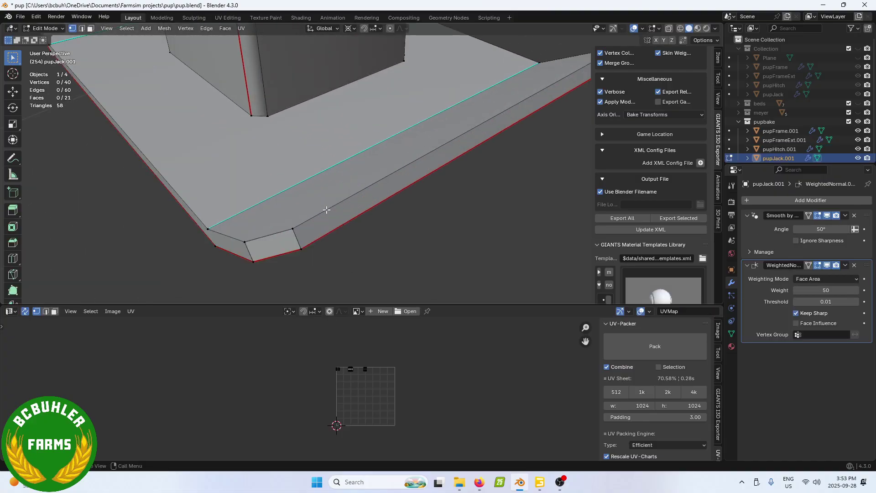
pyautogui.press('c')
pyautogui.click(274, 245)
pyautogui.press('Escape')
# Step: Try filling the foot plate's open corner with a new face, examine its UVs, and undo the fill
pyautogui.scroll(4, 361, 391)
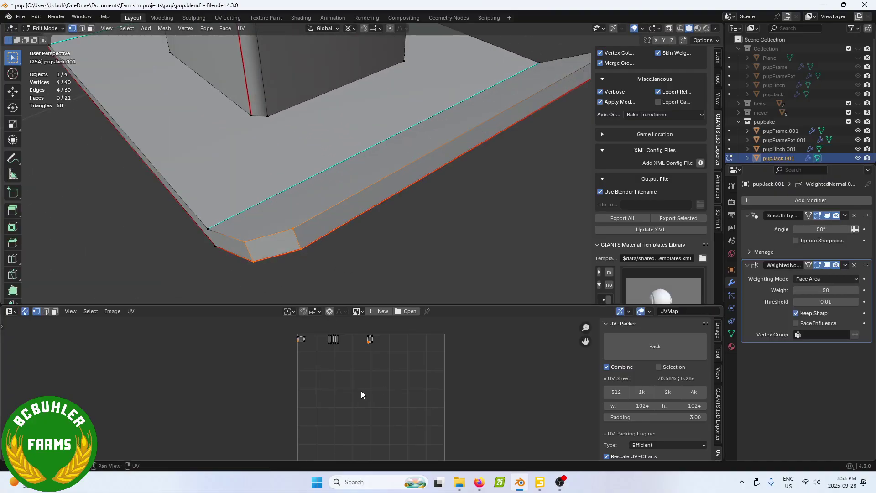
pyautogui.keyDown('shift'); pyautogui.moveTo(361, 362); pyautogui.dragTo(390, 456, button='middle'); pyautogui.keyUp('shift')
pyautogui.scroll(4, 372, 445)
pyautogui.keyDown('shift'); pyautogui.moveTo(352, 426); pyautogui.dragTo(227, 346, button='middle'); pyautogui.keyUp('shift')
pyautogui.scroll(5, 284, 365)
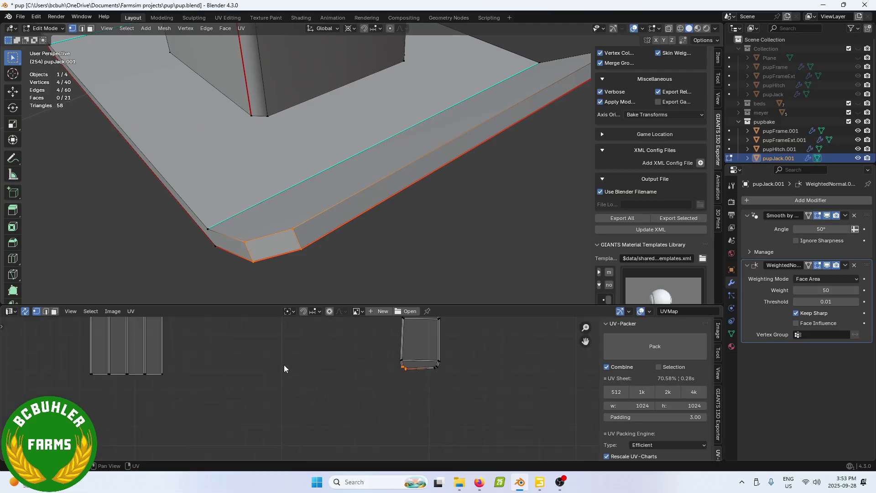
pyautogui.keyDown('shift'); pyautogui.moveTo(273, 367); pyautogui.dragTo(468, 373, button='middle'); pyautogui.keyUp('shift')
pyautogui.press('f')
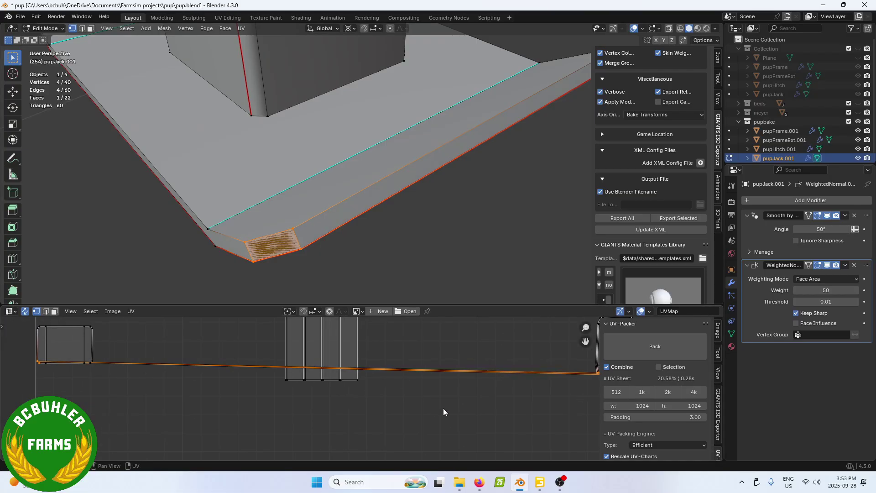
pyautogui.moveTo(446, 413); pyautogui.dragTo(260, 398, button='middle')
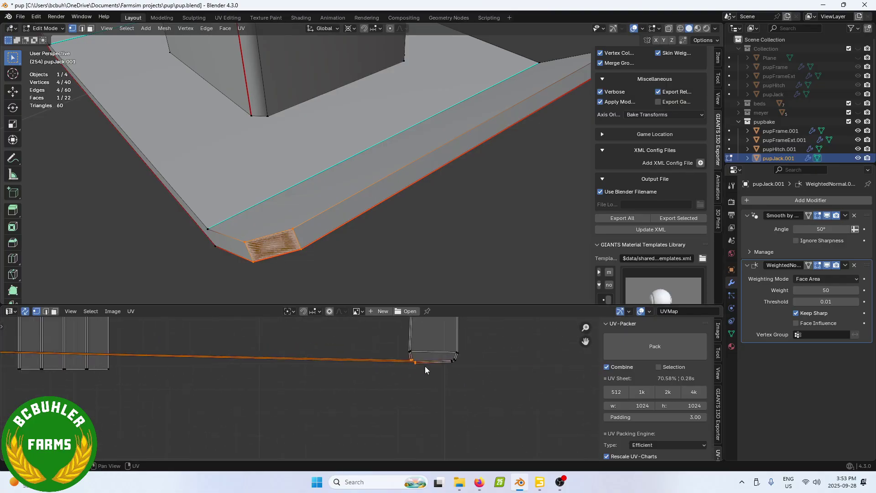
pyautogui.hotkey('ctrl', 'z')
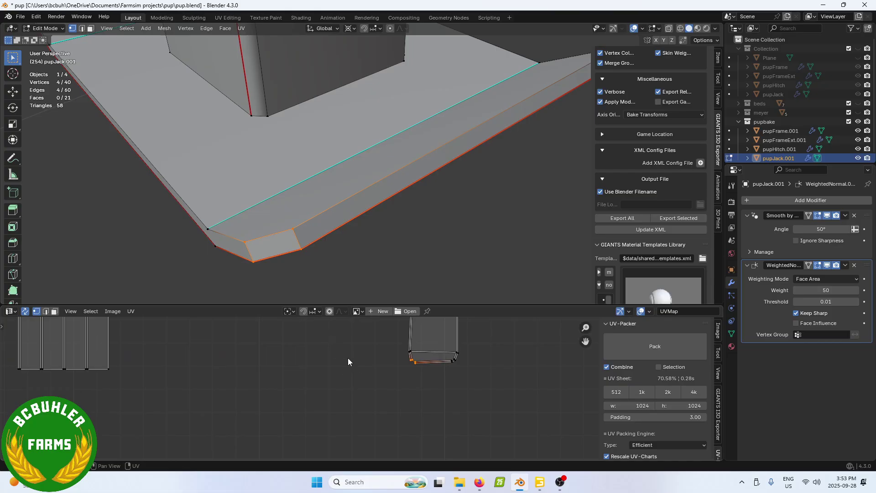
# Step: Select the three edges around the foot plate's open corner, try filling them with a face, and undo the fill
pyautogui.scroll(-5, 348, 362)
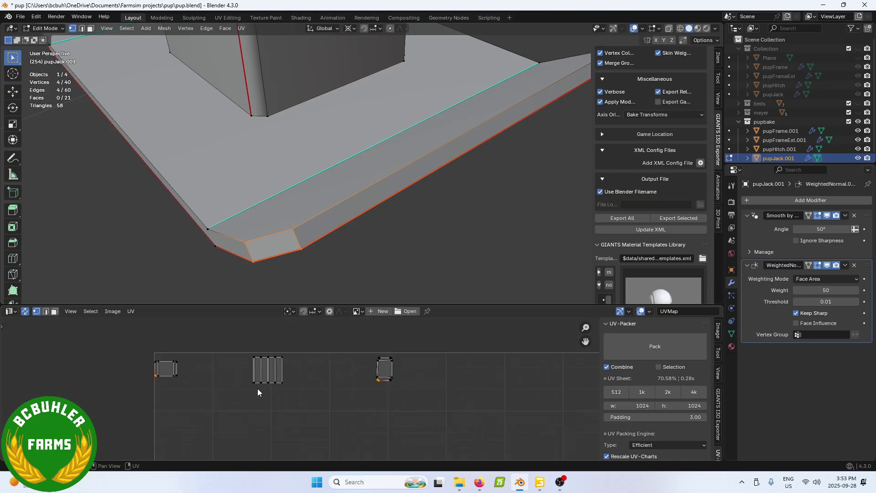
pyautogui.click(154, 380)
pyautogui.scroll(5, 365, 393)
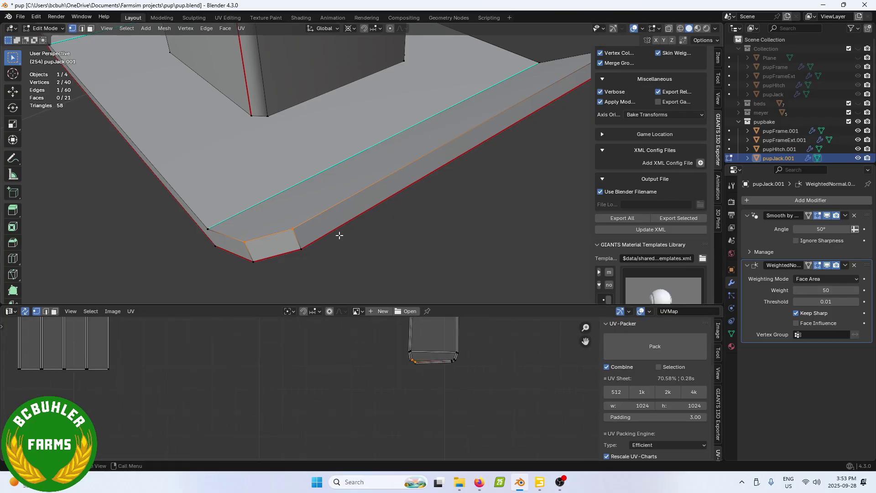
pyautogui.scroll(8, 428, 397)
pyautogui.moveTo(452, 339)
pyautogui.mouseDown(button='middle')
pyautogui.moveTo(472, 368)
pyautogui.moveTo(396, 437)
pyautogui.moveTo(386, 398)
pyautogui.mouseUp(button='middle')
pyautogui.press('2')
pyautogui.press('c')
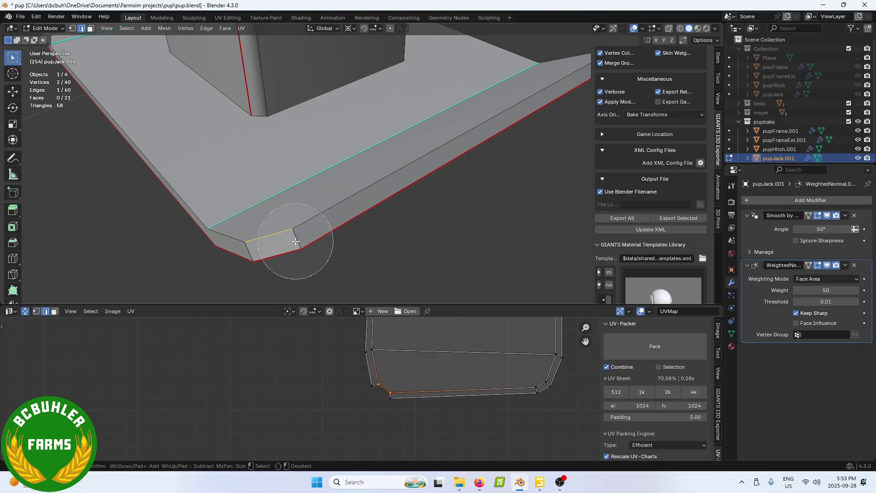
pyautogui.moveTo(303, 239); pyautogui.dragTo(252, 250)
pyautogui.rightClick(252, 250)
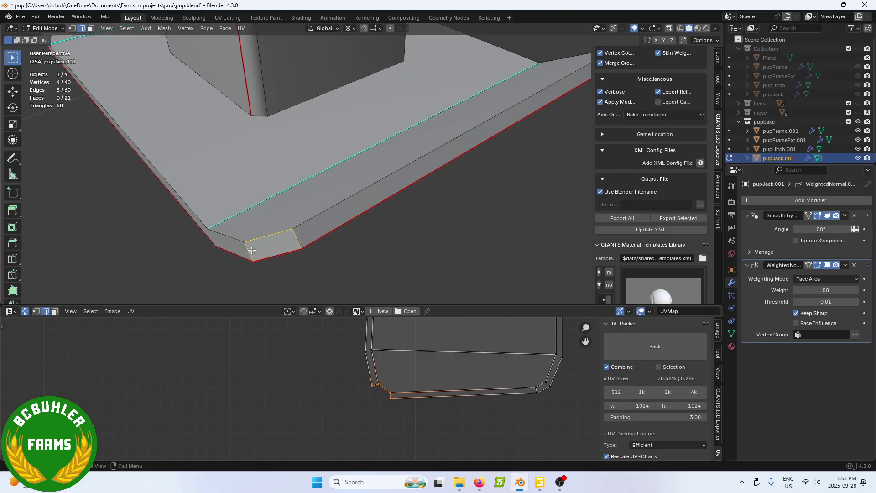
pyautogui.press('f')
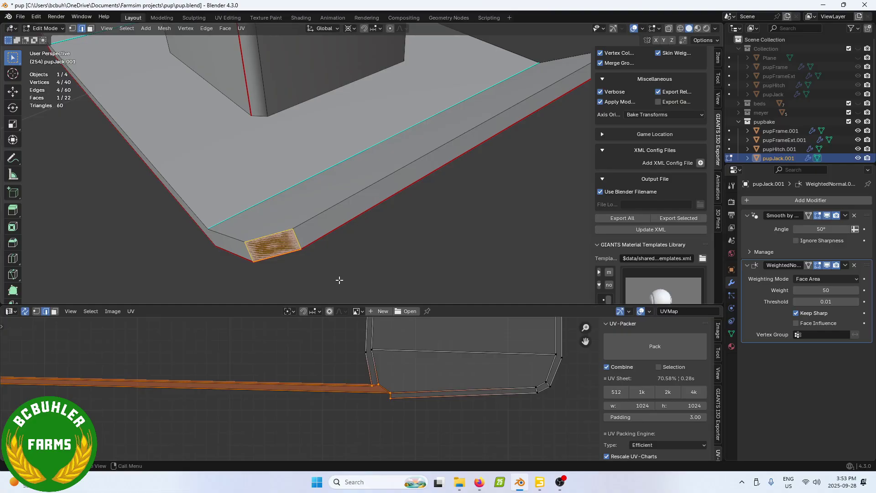
pyautogui.hotkey('ctrl', 'z')
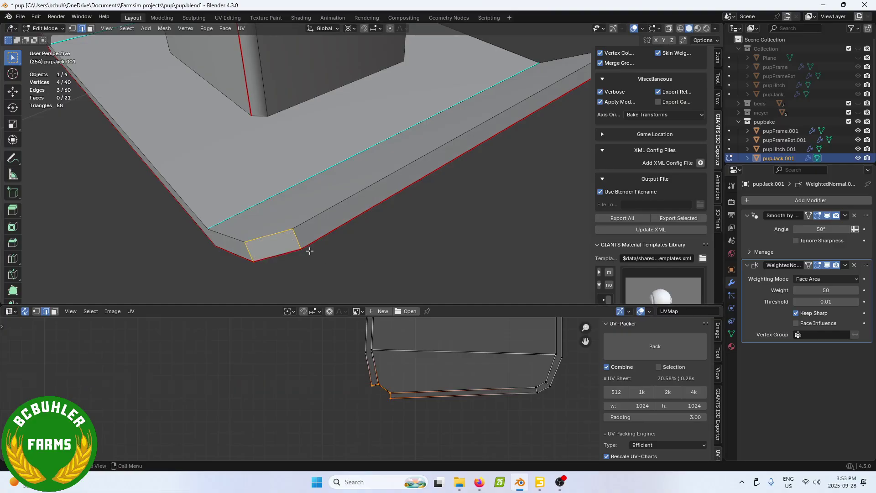
# Step: Select the three underside faces of the jack's foot plate and split them from the surrounding mesh
pyautogui.moveTo(309, 251)
pyautogui.mouseDown(button='middle')
pyautogui.moveTo(327, 244)
pyautogui.moveTo(360, 201)
pyautogui.moveTo(313, 165)
pyautogui.moveTo(297, 130)
pyautogui.moveTo(315, 163)
pyautogui.mouseUp(button='middle')
pyautogui.scroll(-2, 303, 136)
pyautogui.press('3')
pyautogui.press('c')
pyautogui.click(276, 71)
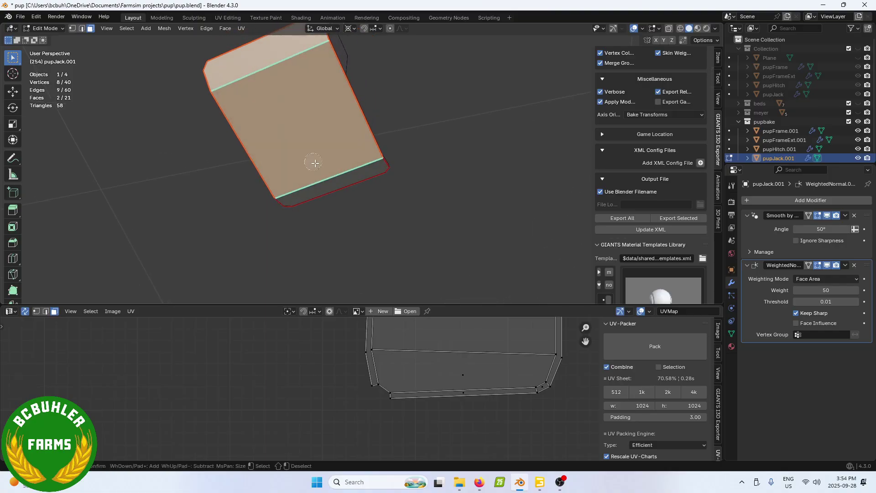
pyautogui.click(320, 175)
pyautogui.rightClick(321, 176)
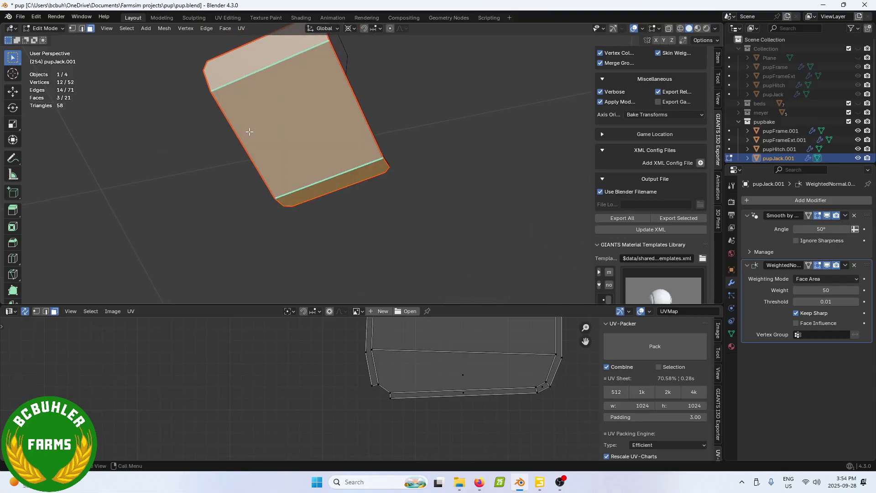
pyautogui.moveTo(249, 132); pyautogui.dragTo(318, 226, button='middle')
pyautogui.moveTo(418, 176); pyautogui.dragTo(410, 192, button='middle')
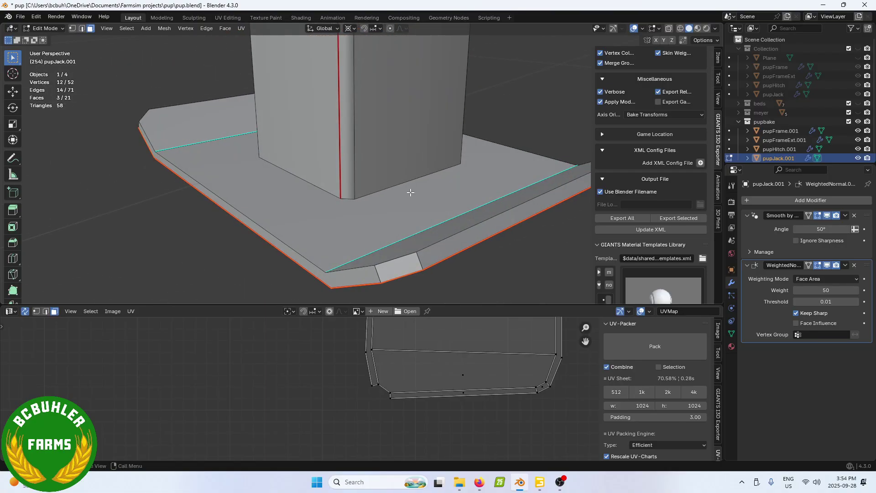
# Step: Select only the three edges around the foot plate's open corner, fill them with a face, and leave mesh editing
pyautogui.press('2')
pyautogui.hotkey('alt', 'a')
pyautogui.press('c')
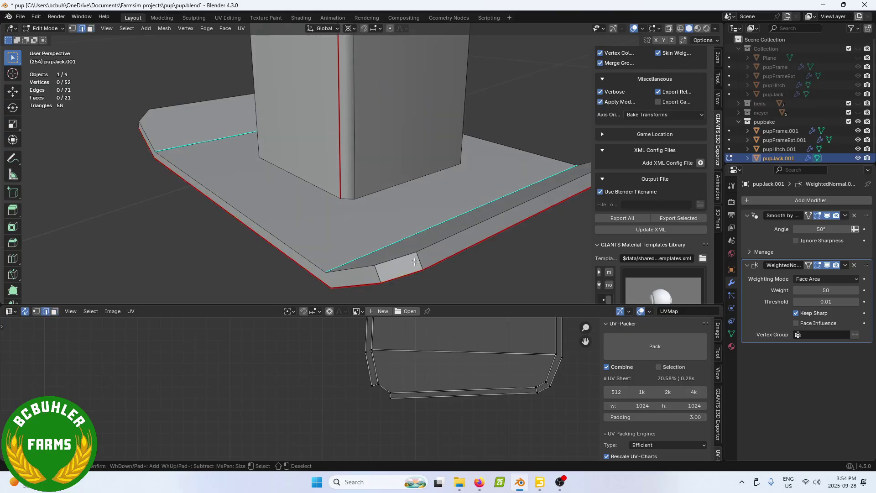
pyautogui.click(418, 261)
pyautogui.rightClick(377, 274)
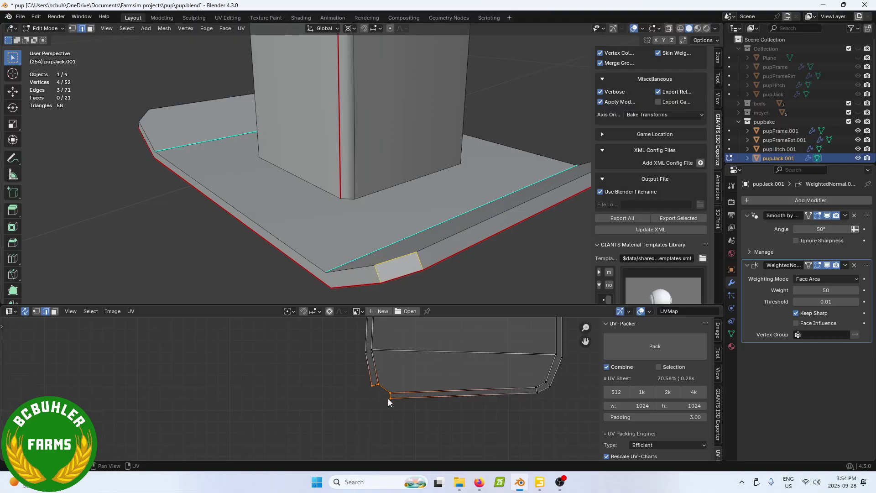
pyautogui.scroll(-2, 399, 363)
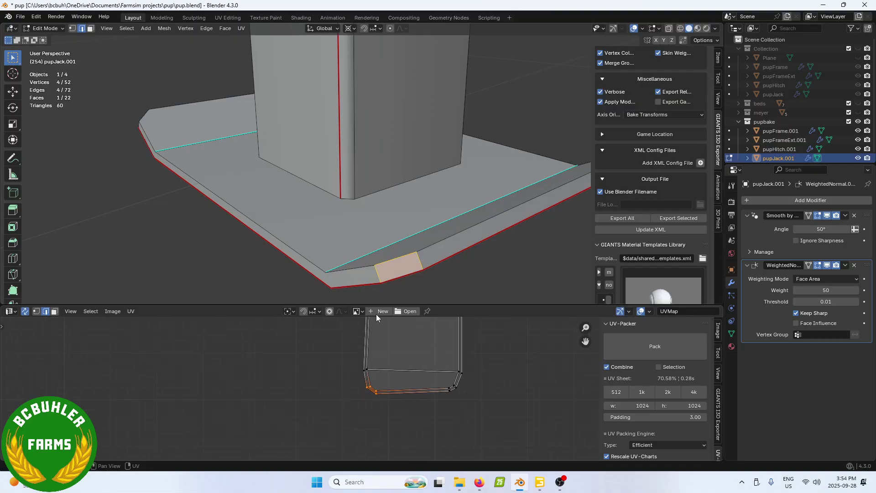
pyautogui.scroll(-4, 365, 247)
pyautogui.press('Tab')
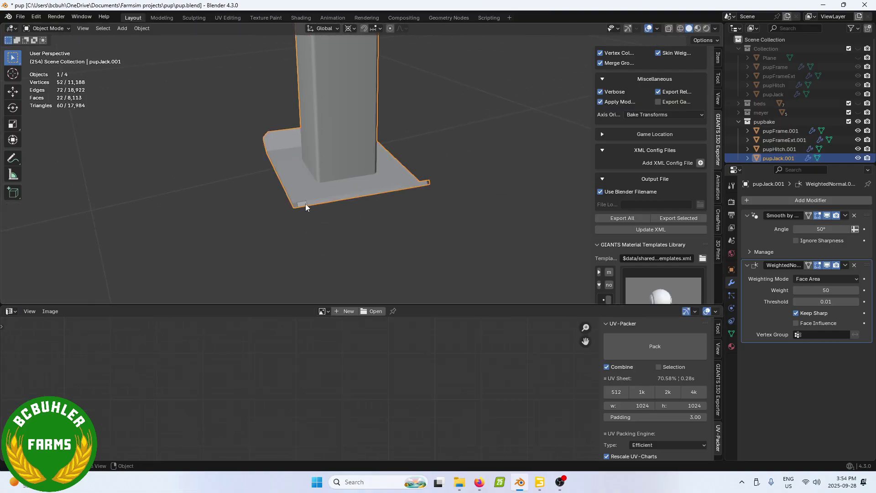
# Step: Delete the stray face's vertices from pupHitch.001 using wireframe display, then return to Material Preview and Object Mode
pyautogui.scroll(-8, 305, 206)
pyautogui.click(208, 185)
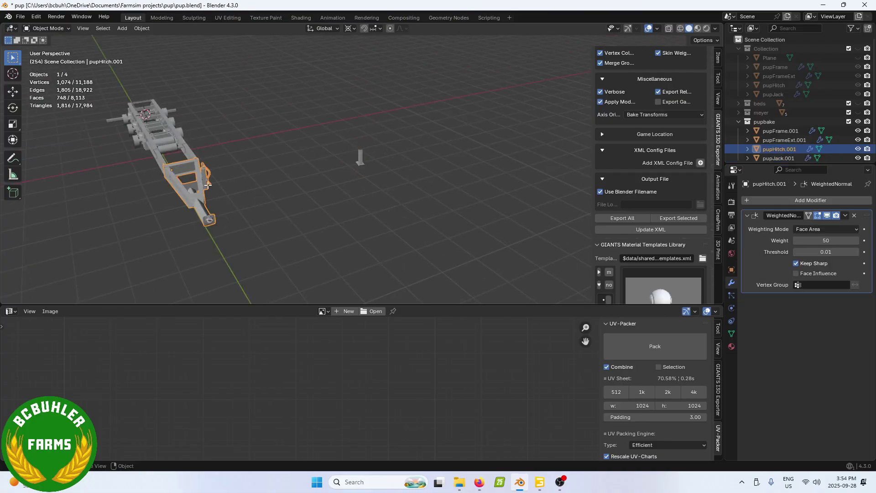
pyautogui.press('Tab')
pyautogui.scroll(5, 361, 193)
pyautogui.press('z')
pyautogui.click(270, 193)
pyautogui.scroll(5, 348, 174)
pyautogui.press('x')
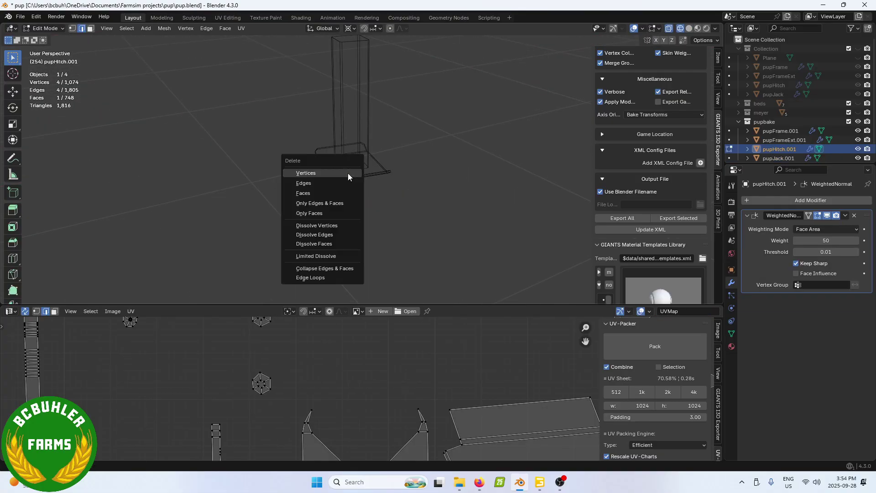
pyautogui.click(335, 171)
pyautogui.press('z')
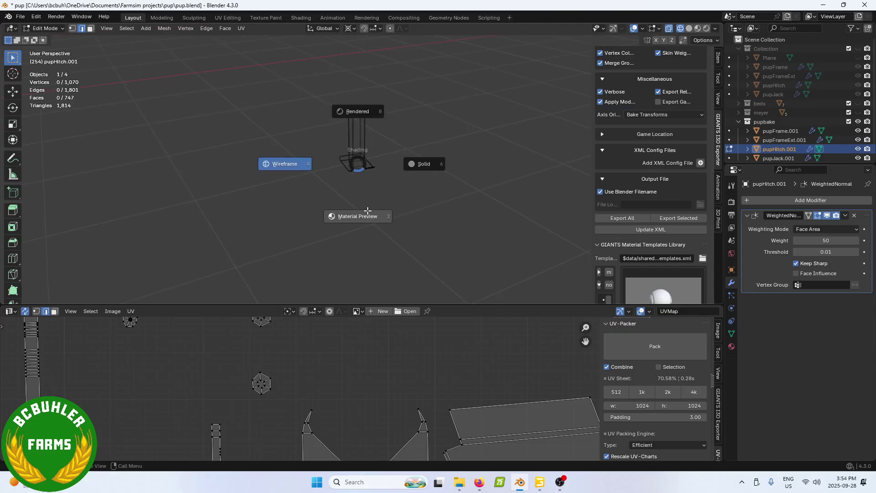
pyautogui.click(397, 215)
pyautogui.scroll(3, 396, 213)
pyautogui.press('Tab')
# Step: Examine the filled corner of pupJack.001's foot plate and its UV layout, in both object and edit mode
pyautogui.click(373, 179)
pyautogui.scroll(5, 441, 199)
pyautogui.press('Tab')
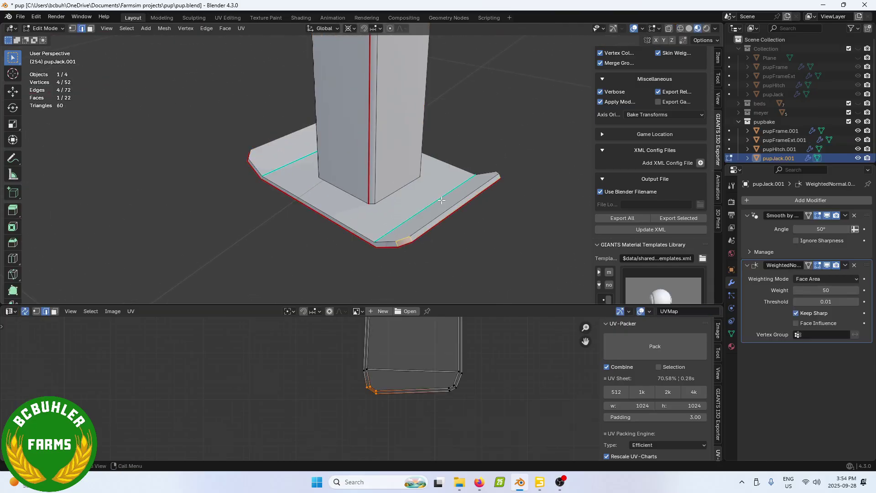
pyautogui.press('Tab')
pyautogui.scroll(-5, 449, 383)
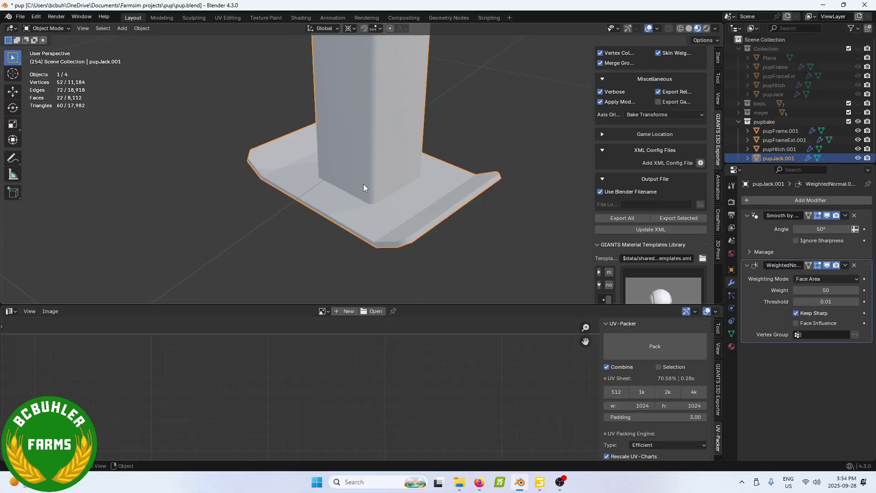
pyautogui.press('Tab')
pyautogui.scroll(-4, 441, 347)
pyautogui.scroll(-4, 371, 240)
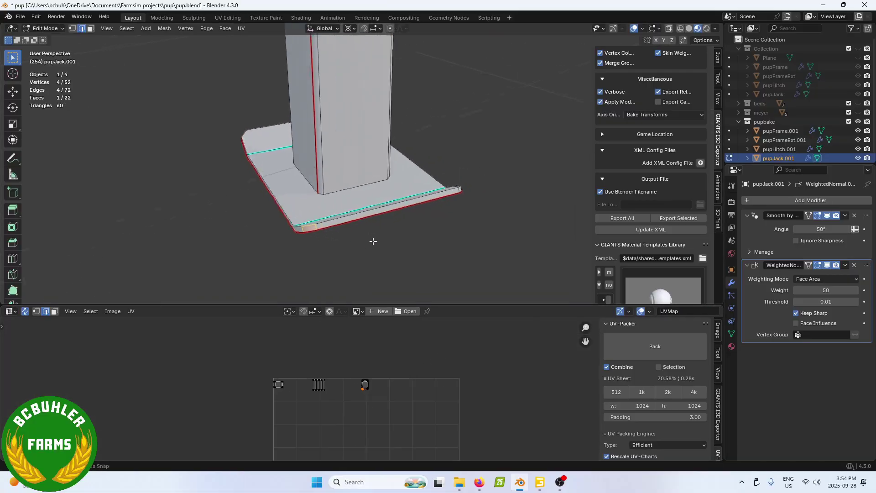
pyautogui.scroll(-4, 369, 237)
pyautogui.press('Tab')
pyautogui.scroll(-2, 360, 210)
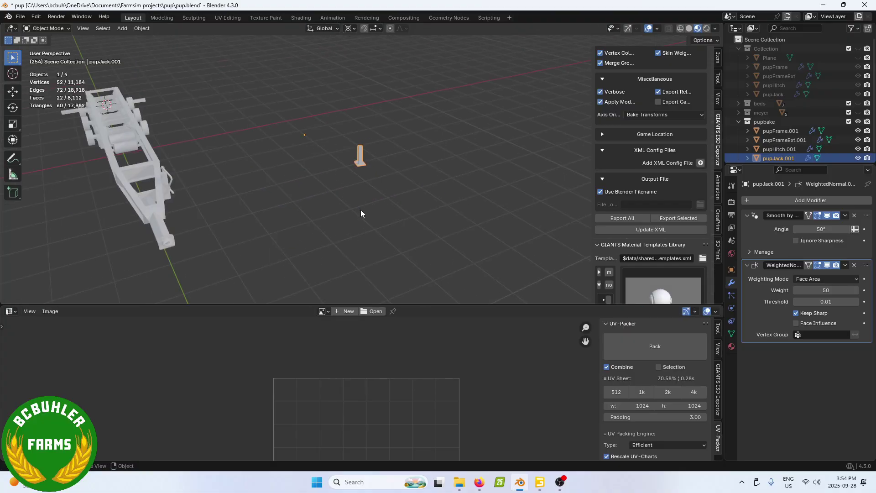
# Step: Duplicate pupJack.001 in place and move the copy to the collection named Collection
pyautogui.hotkey('shift', 'd')
pyautogui.rightClick(410, 190)
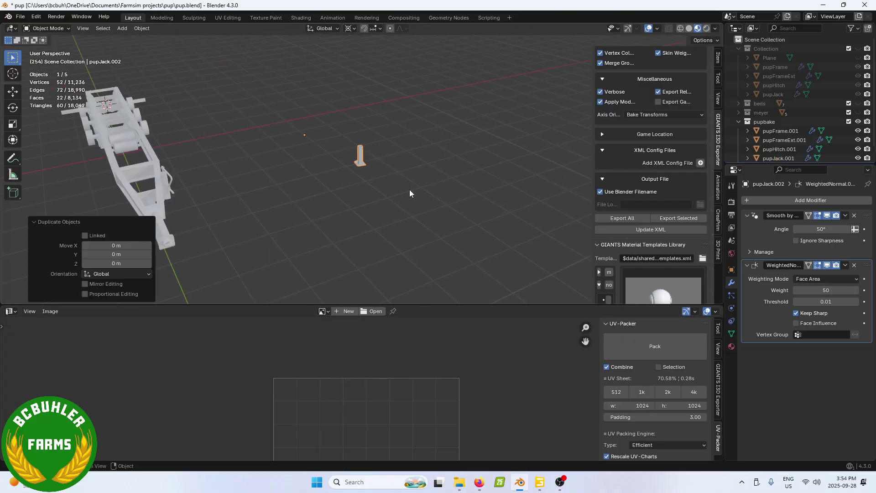
pyautogui.press('m')
pyautogui.click(384, 211)
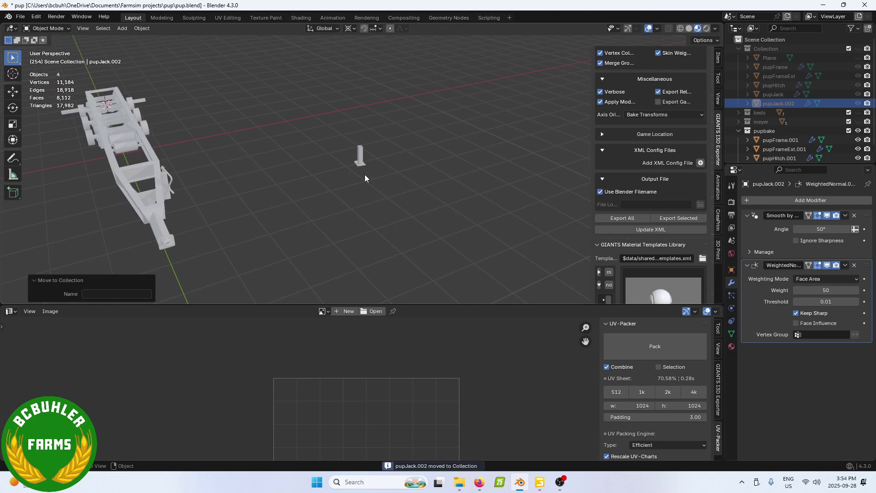
# Step: Join the jack, hitch and frame extension copies into pupFrame.001 as one object
pyautogui.click(359, 152)
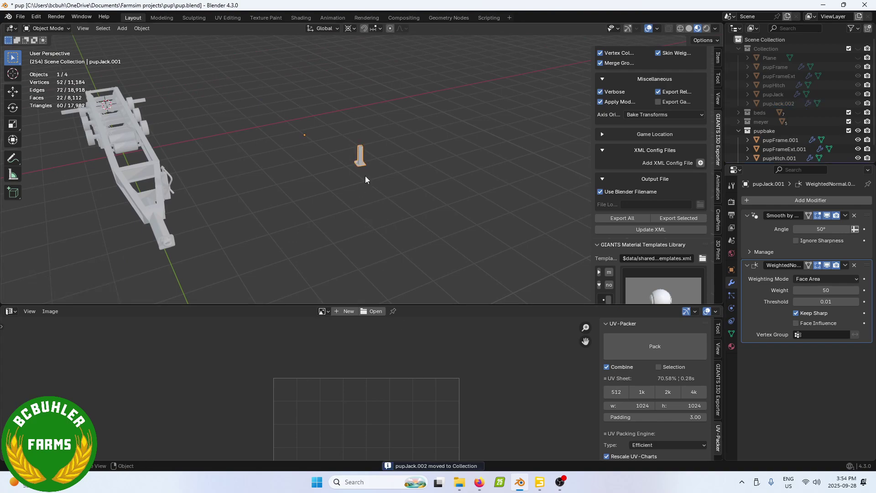
pyautogui.keyDown('shift'); pyautogui.click(155, 193); pyautogui.keyUp('shift')
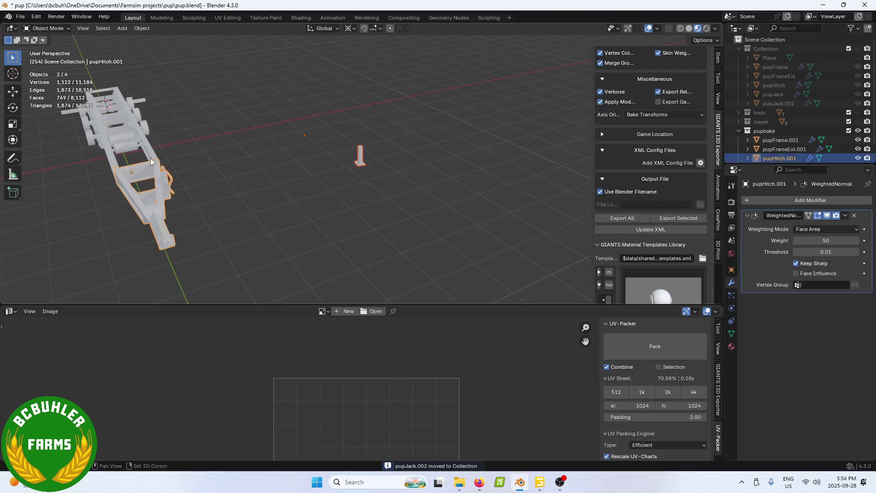
pyautogui.keyDown('shift'); pyautogui.click(145, 145); pyautogui.keyUp('shift')
pyautogui.keyDown('shift'); pyautogui.click(131, 133); pyautogui.keyUp('shift')
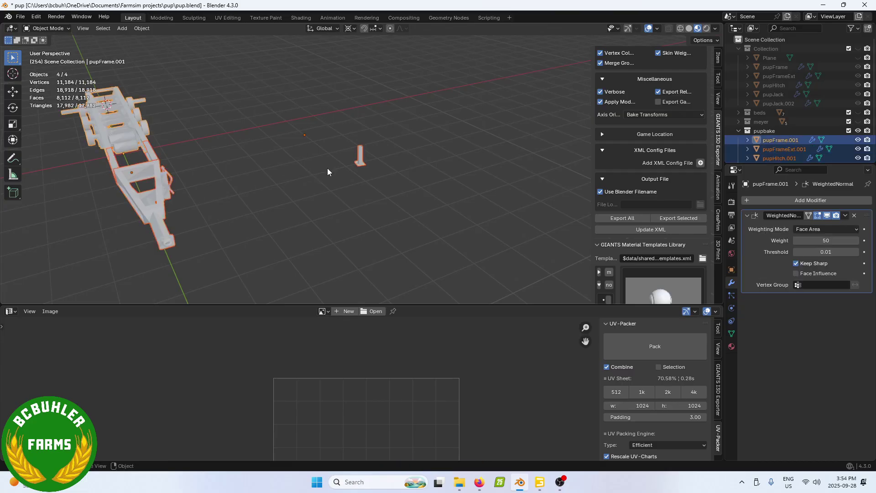
pyautogui.moveTo(328, 171); pyautogui.dragTo(361, 201, button='middle')
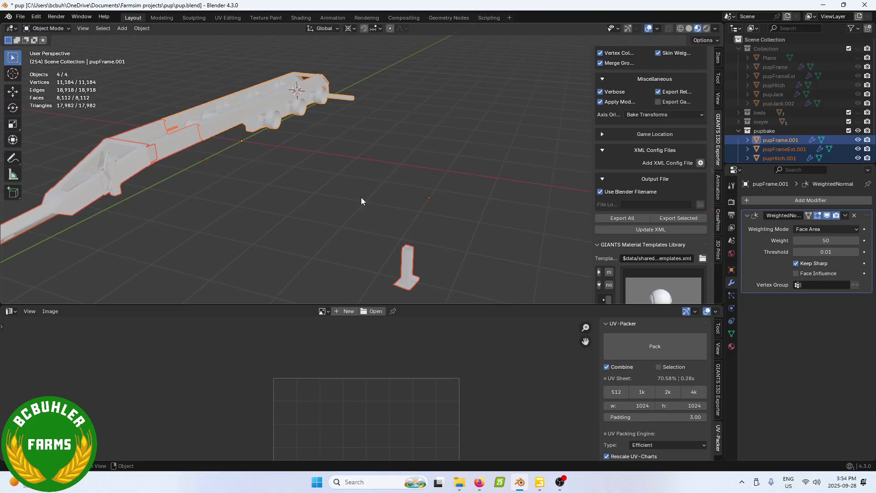
pyautogui.hotkey('ctrl', 'j')
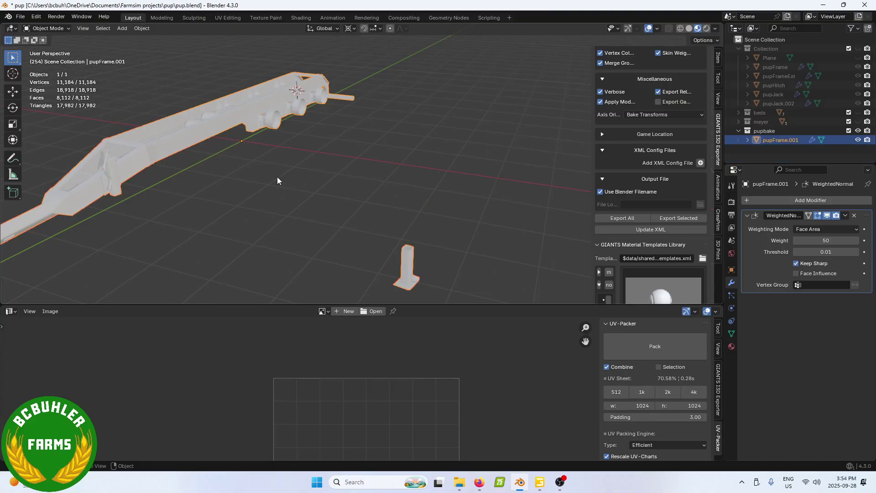
# Step: Rename the joined object as pupbake and save the file
pyautogui.doubleClick(783, 139)
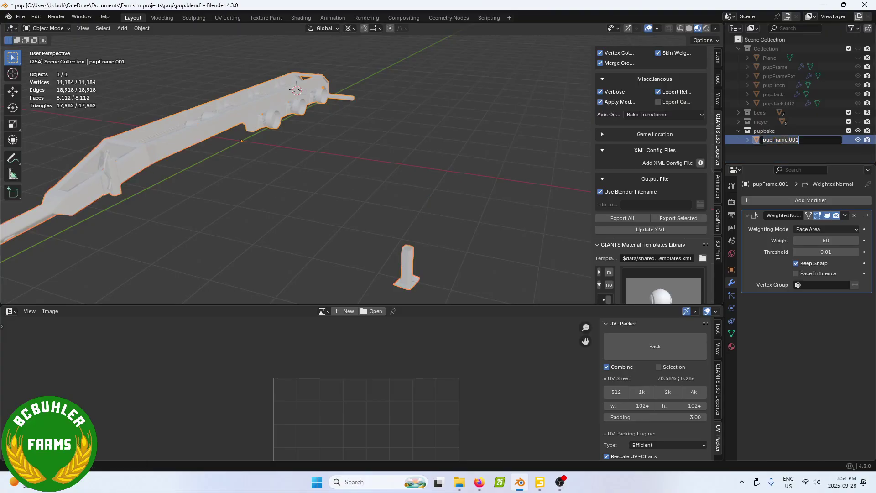
pyautogui.write('pupbake')
pyautogui.press('Return')
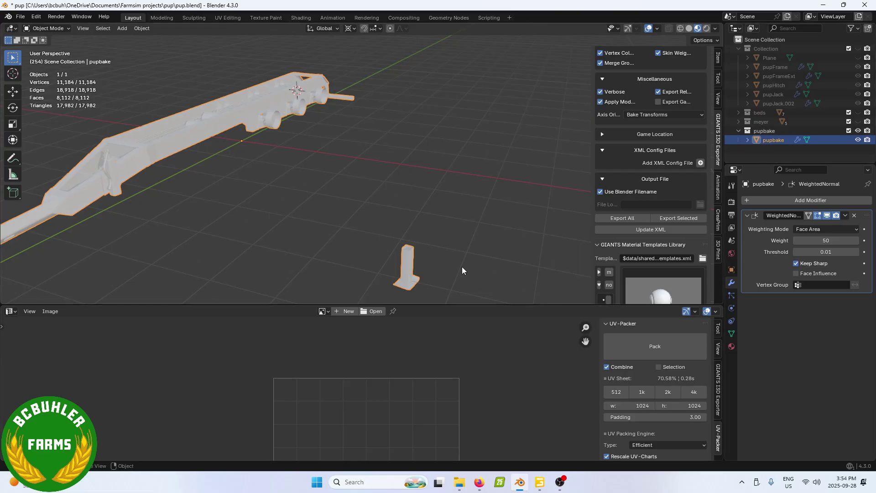
pyautogui.moveTo(413, 189); pyautogui.dragTo(371, 204, button='middle')
pyautogui.hotkey('ctrl', 's')
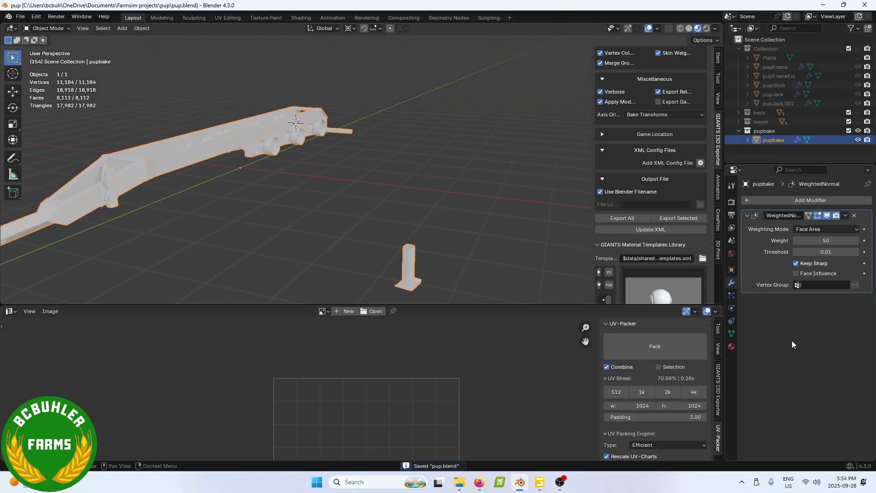
# Step: Remove all material slots from the pupbake object
pyautogui.click(731, 346)
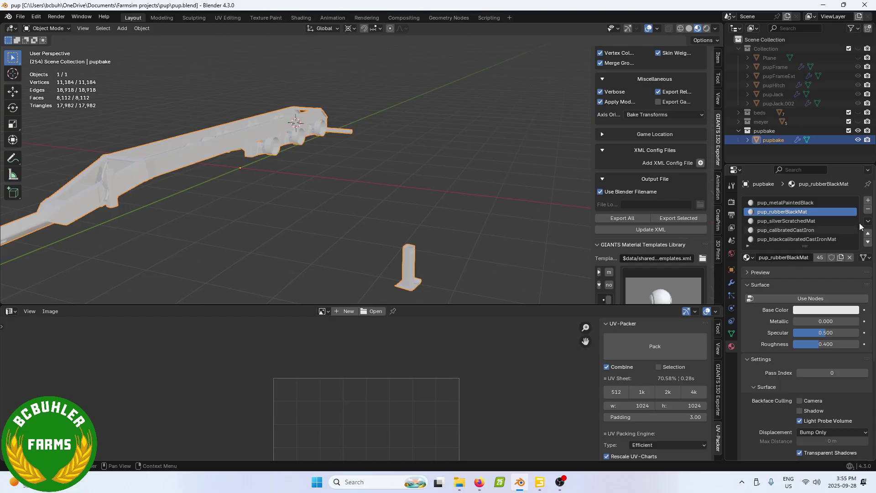
pyautogui.click(868, 210)
pyautogui.click(869, 210)
pyautogui.click(868, 210)
pyautogui.click(868, 210)
pyautogui.click(869, 209)
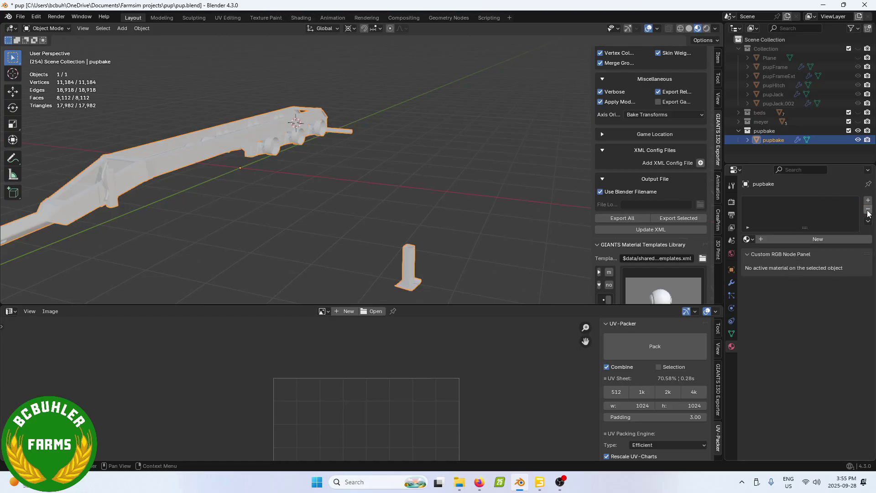
# Step: Create a new material on pupbake and name it pup
pyautogui.click(826, 241)
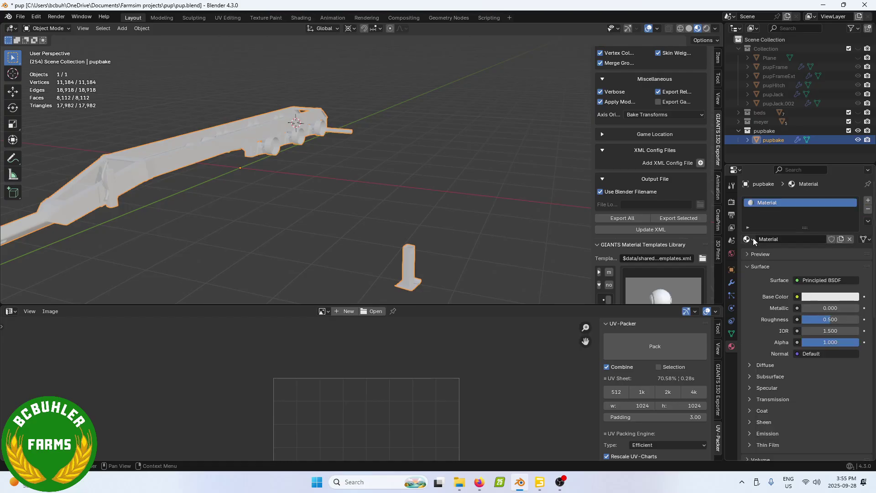
pyautogui.click(782, 239)
pyautogui.doubleClick(782, 239)
pyautogui.write('pup')
pyautogui.press('Return')
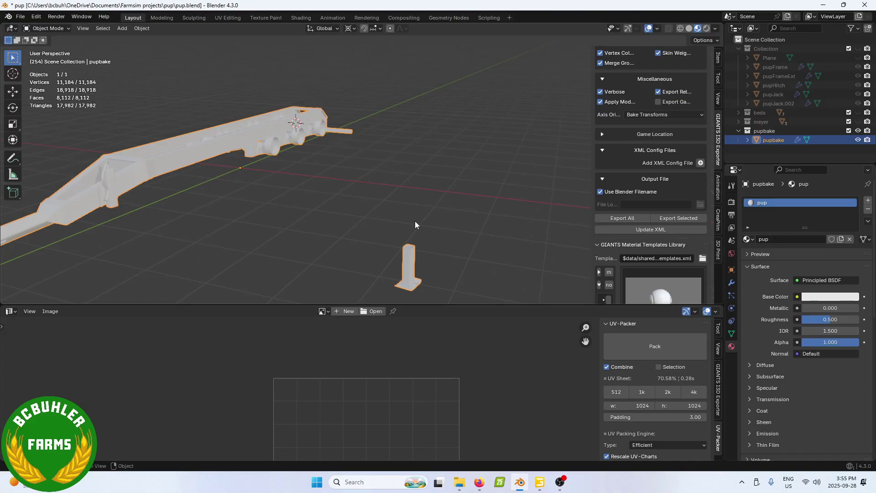
pyautogui.scroll(-4, 423, 220)
pyautogui.moveTo(456, 182); pyautogui.dragTo(419, 179, button='middle')
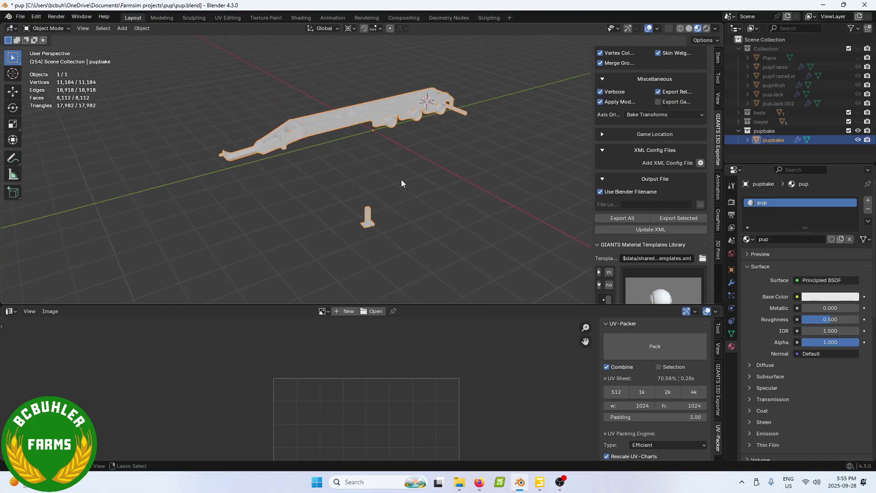
# Step: Save the pup file with its new material
pyautogui.hotkey('ctrl', 's')
pyautogui.scroll(3, 401, 181)
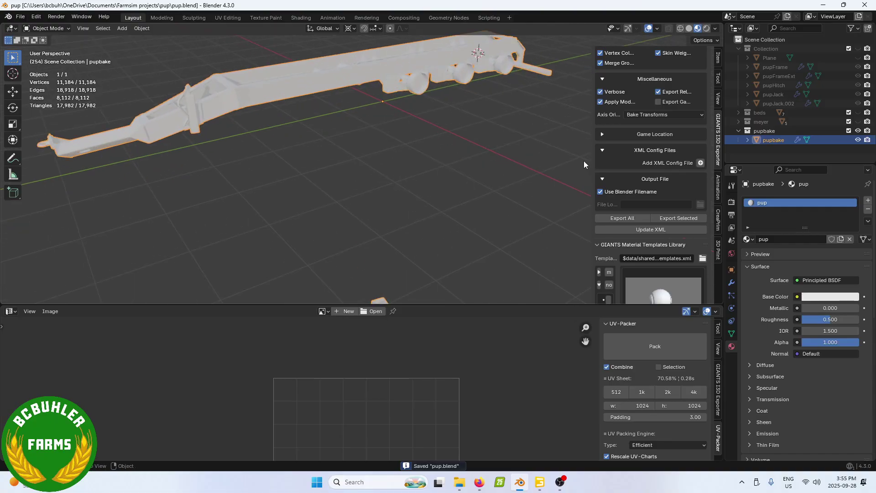
pyautogui.scroll(-3, 371, 144)
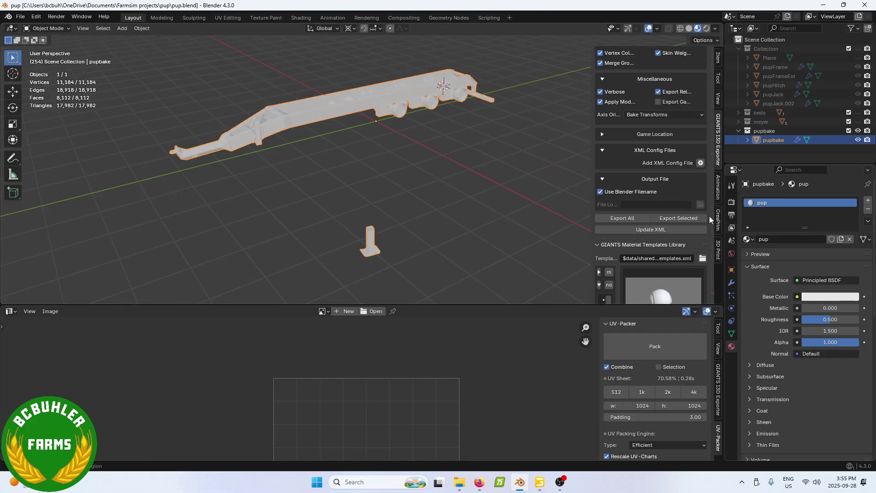
# Step: Add a Bevel node to the pup material's shader graph, beside the Principled BSDF
pyautogui.click(305, 18)
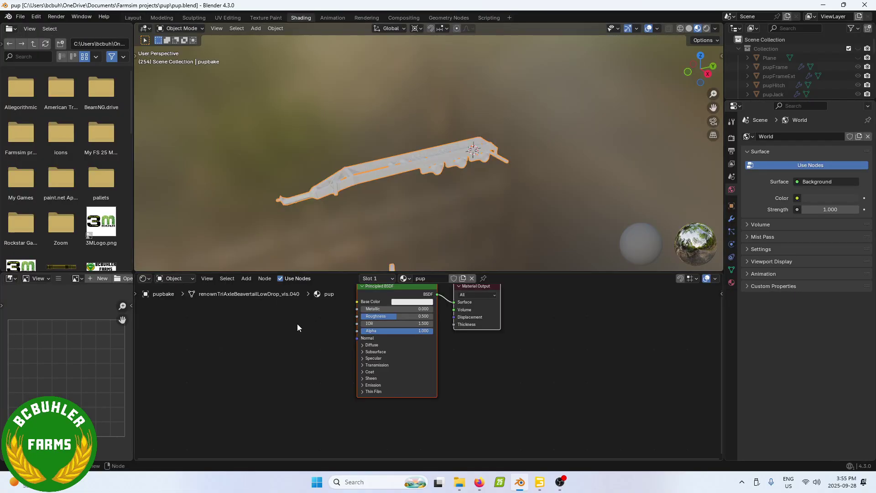
pyautogui.moveTo(333, 347); pyautogui.dragTo(349, 380, button='middle')
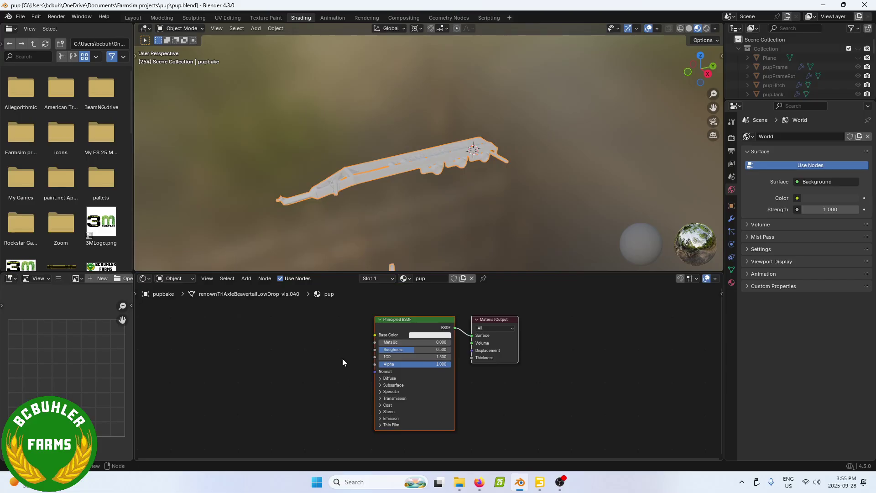
pyautogui.click(246, 278)
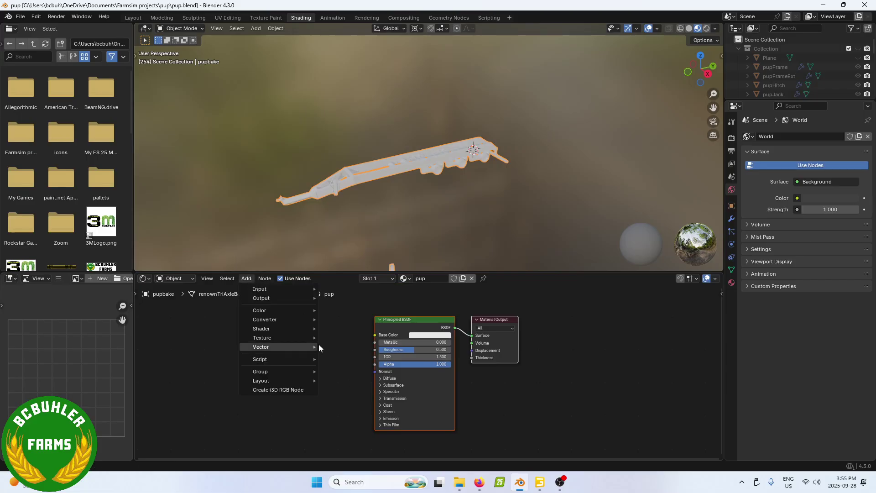
pyautogui.moveTo(319, 348)
pyautogui.write('beve')
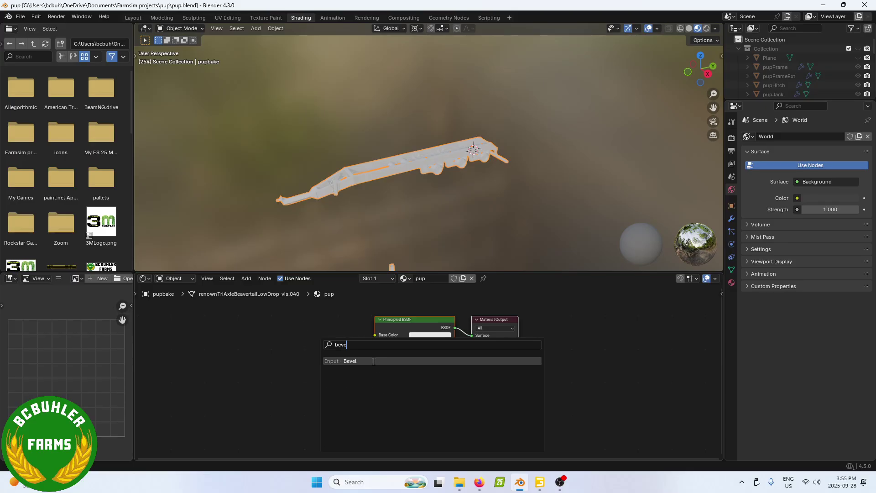
pyautogui.click(373, 362)
pyautogui.click(293, 360)
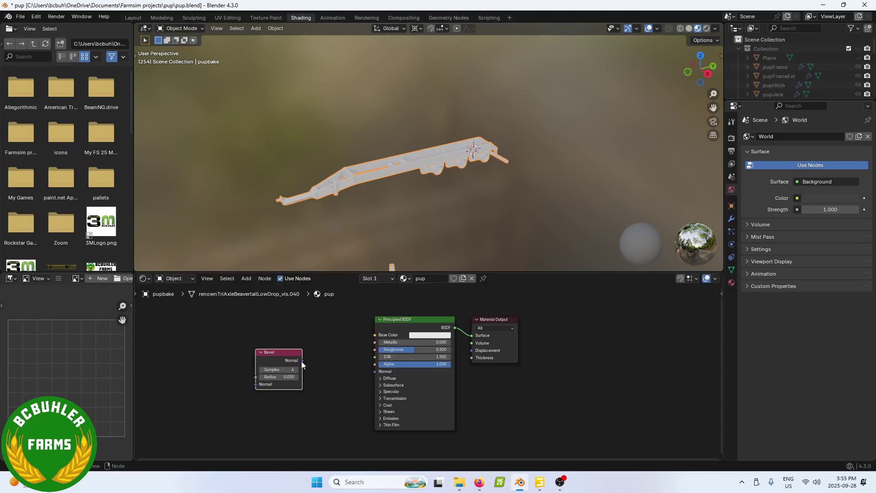
# Step: Link the Bevel node's Normal output to the Principled BSDF's Normal input and set the bevel radius to 0.005
pyautogui.moveTo(301, 360); pyautogui.dragTo(374, 371)
pyautogui.click(276, 376)
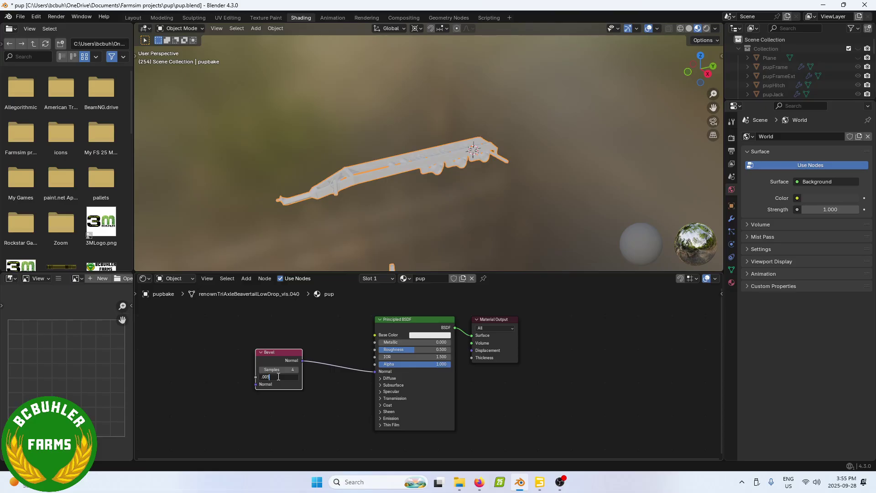
pyautogui.write('.005')
pyautogui.press('Return')
# Step: Switch the render engine to Cycles and set the bake type to Normal
pyautogui.click(731, 137)
pyautogui.click(814, 137)
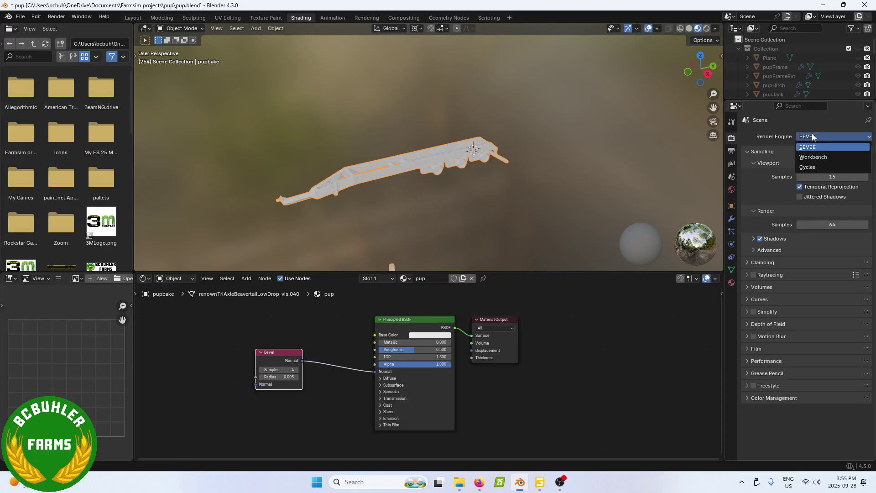
pyautogui.click(811, 168)
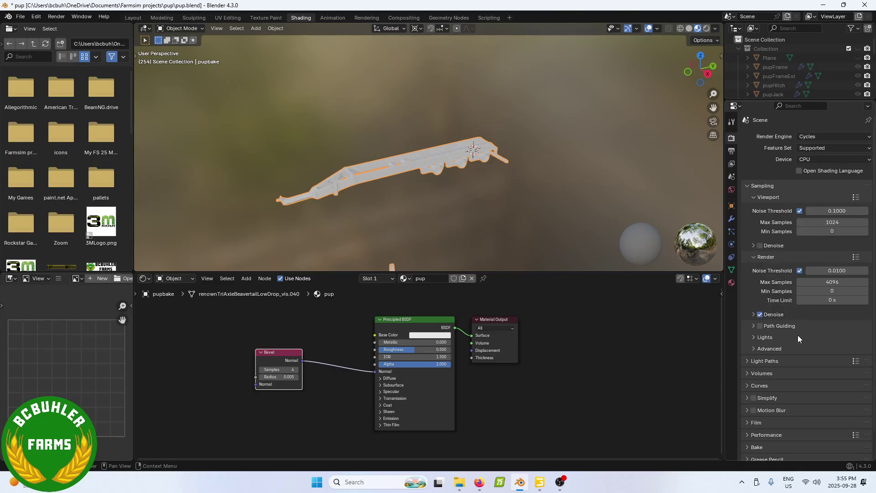
pyautogui.scroll(-2, 785, 349)
pyautogui.click(757, 418)
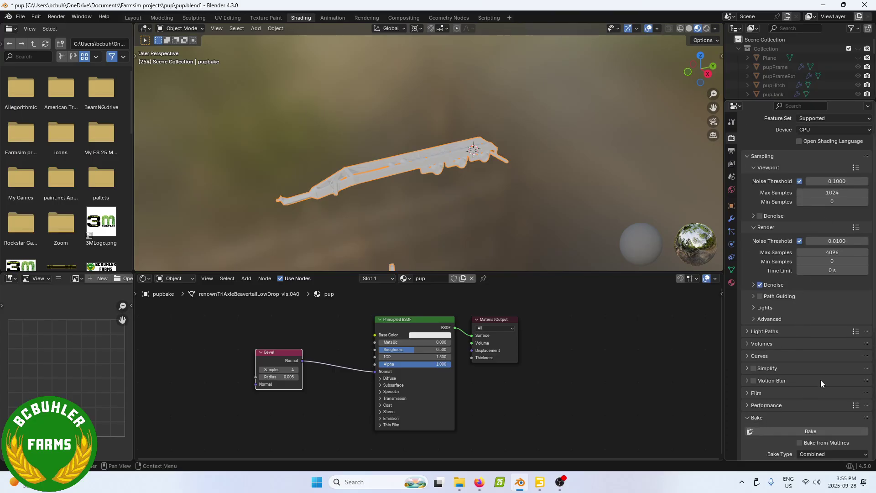
pyautogui.scroll(-5, 821, 374)
pyautogui.click(816, 327)
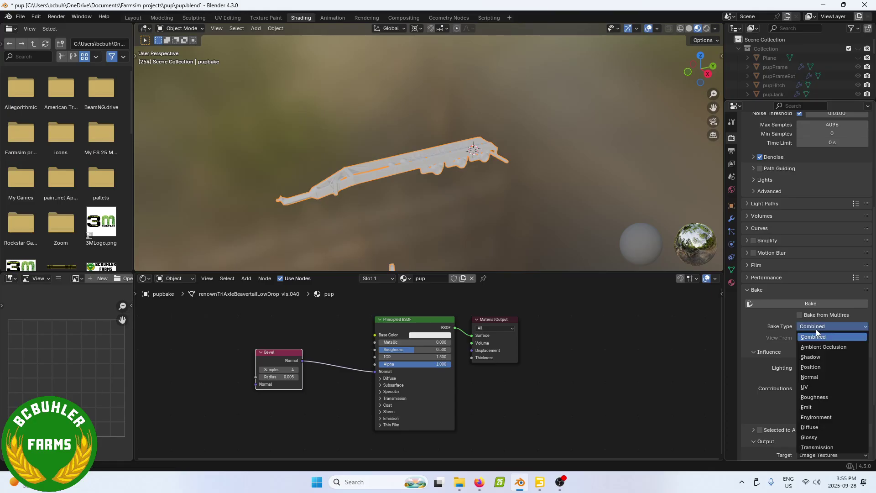
pyautogui.click(815, 378)
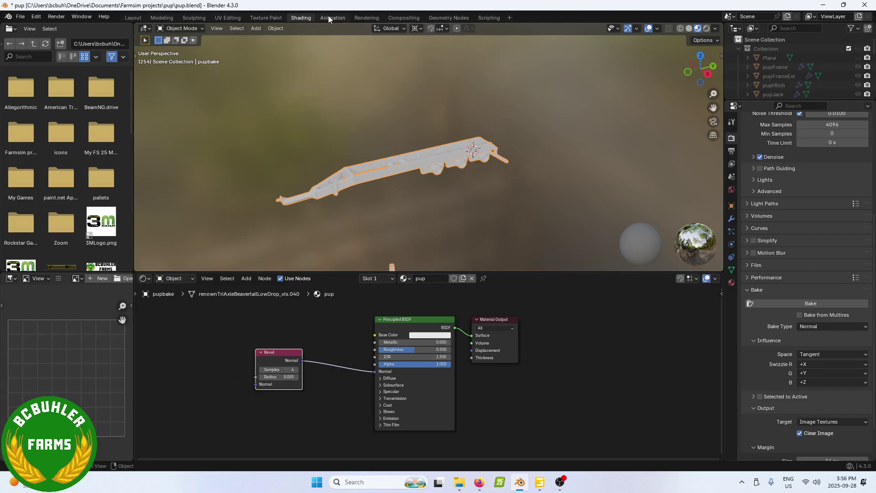
# Step: Use an Image Texture as the pup material's base color
pyautogui.click(133, 18)
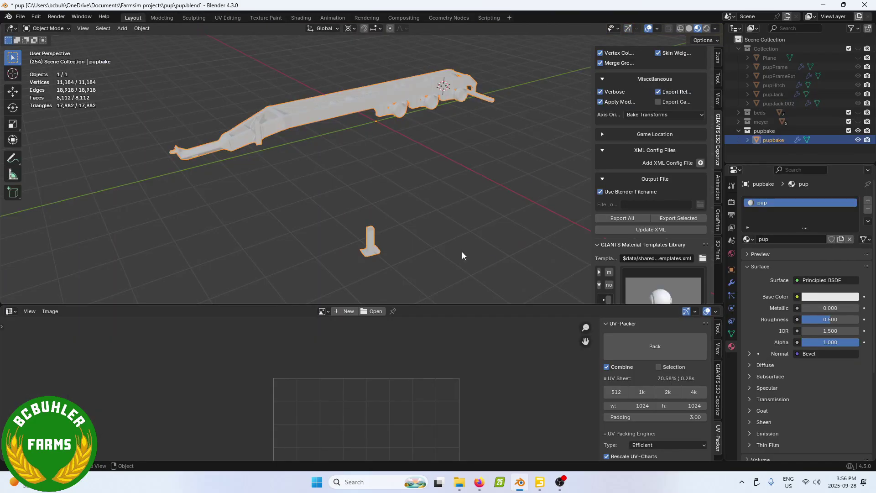
pyautogui.click(797, 296)
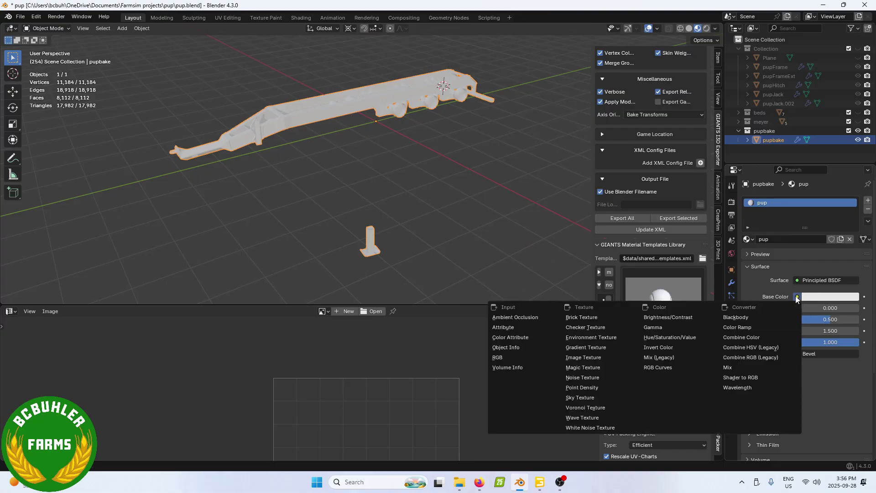
pyautogui.click(589, 358)
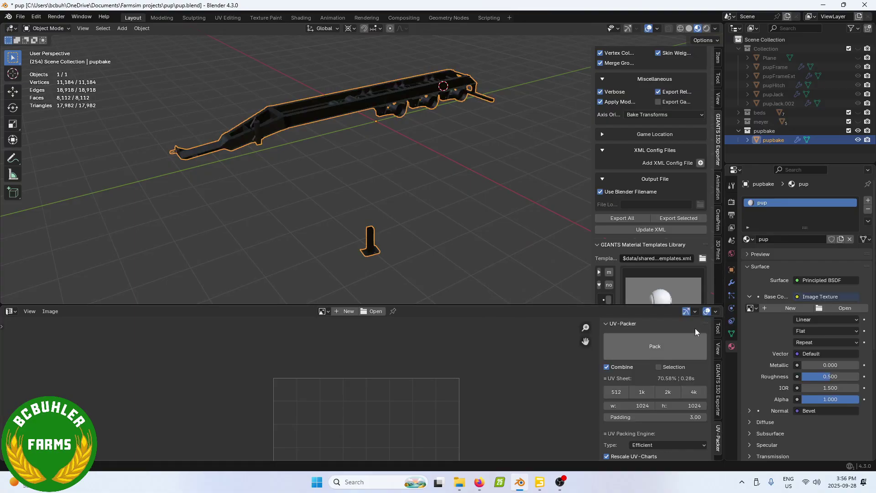
# Step: Create a new 4096 × 4096 px image named pupnormal for the base color texture
pyautogui.click(781, 307)
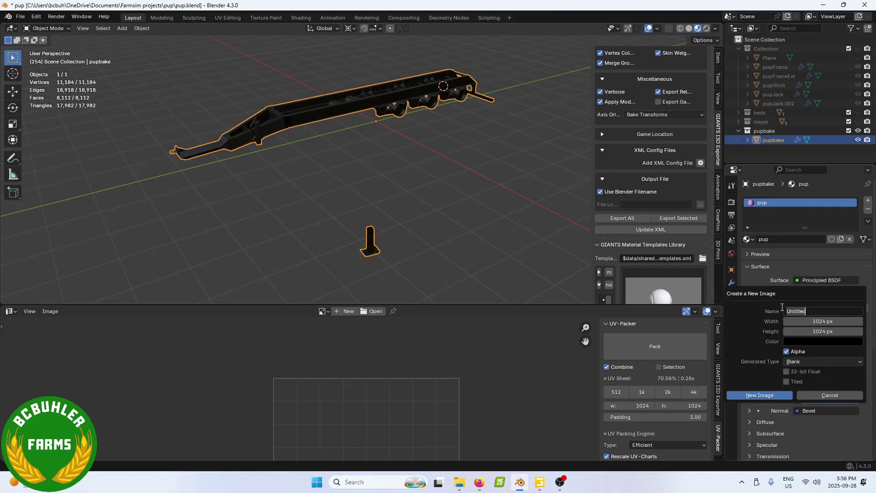
pyautogui.write('pupnormal')
pyautogui.press('Return')
pyautogui.click(802, 319)
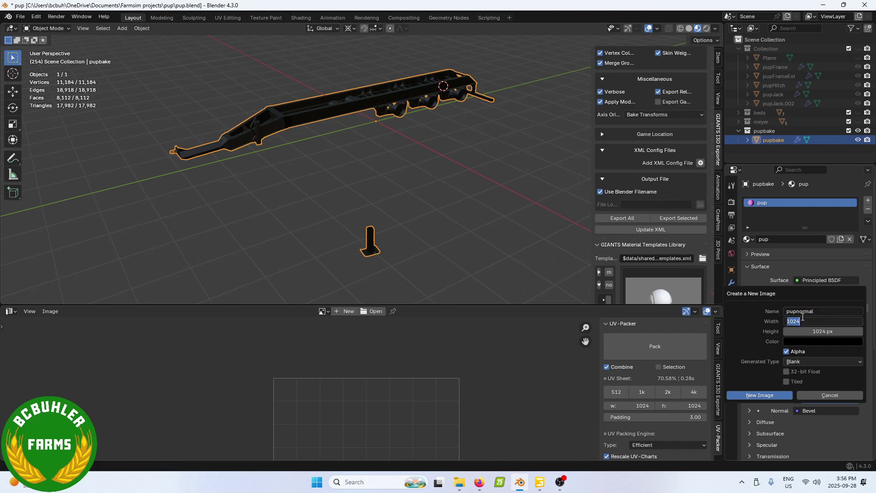
pyautogui.write('4096')
pyautogui.press('Tab')
pyautogui.write('4096')
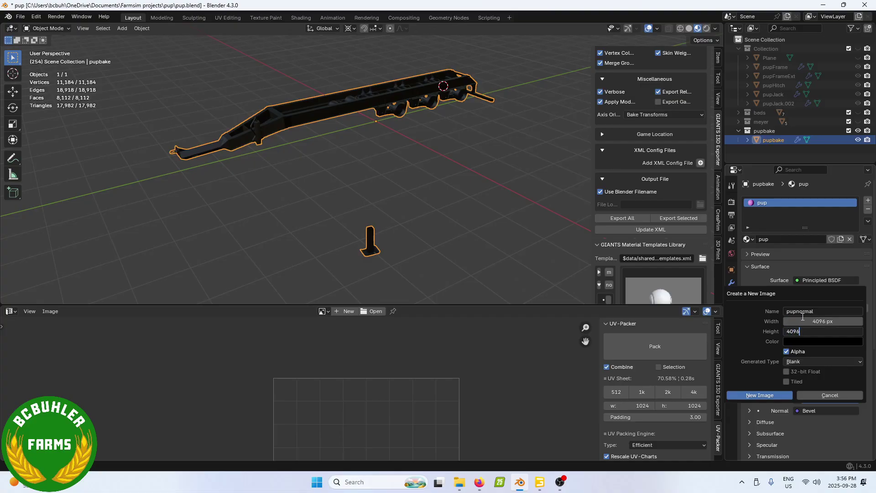
pyautogui.press('Return')
pyautogui.click(788, 395)
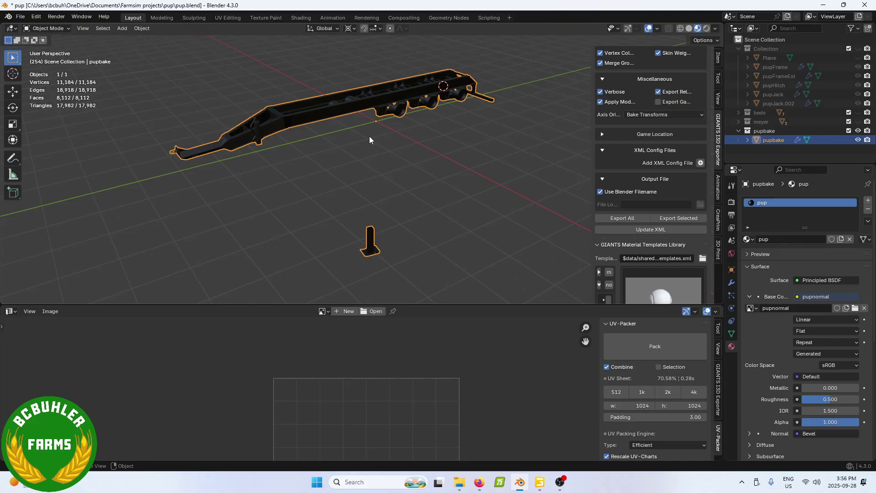
# Step: Enter Edit Mode on pupbake and show its whole UV layout over the pupnormal image
pyautogui.click(305, 19)
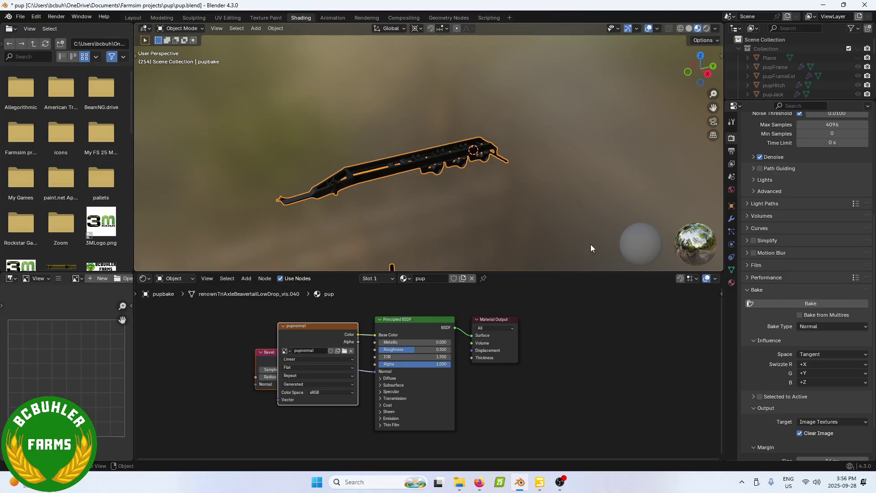
pyautogui.click(133, 18)
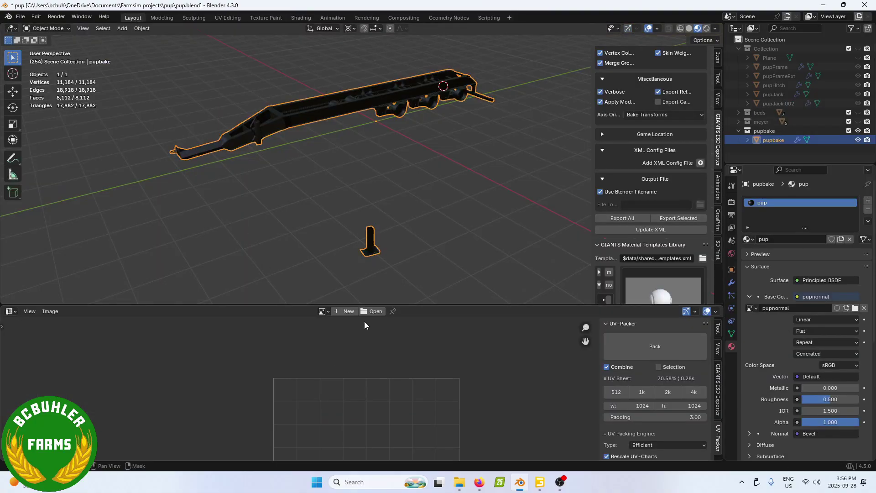
pyautogui.press('Tab')
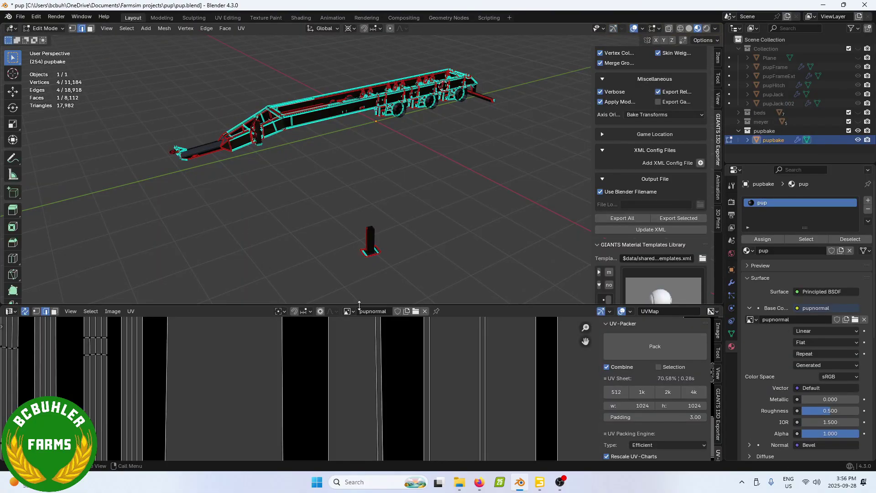
pyautogui.scroll(-14, 358, 381)
pyautogui.scroll(3, 360, 383)
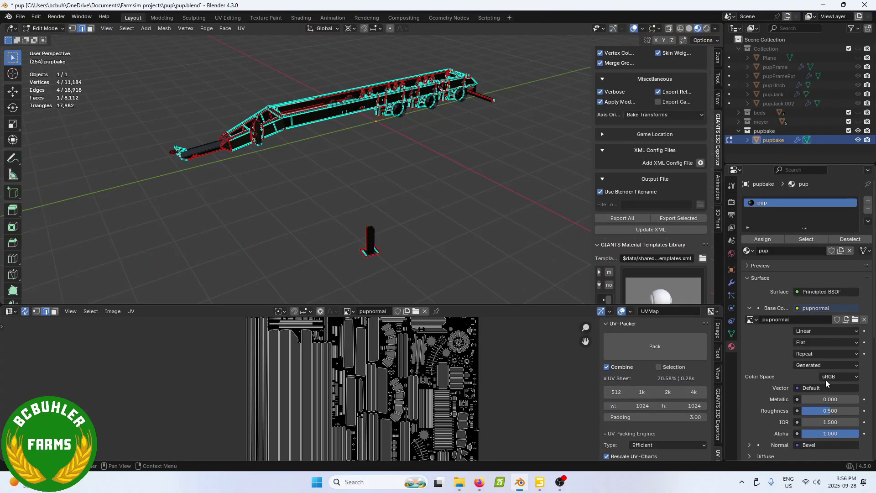
# Step: Expand the Bake settings in the scene's render properties
pyautogui.click(732, 201)
pyautogui.scroll(-5, 801, 383)
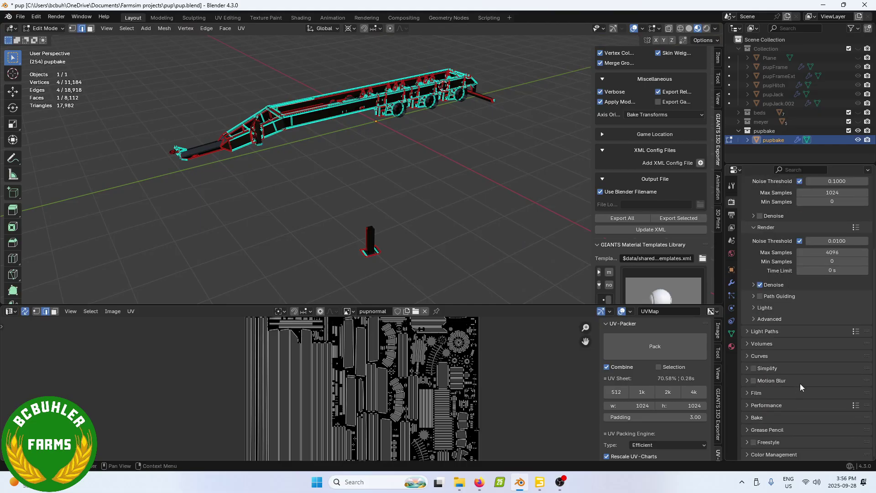
pyautogui.click(758, 418)
pyautogui.scroll(-7, 808, 371)
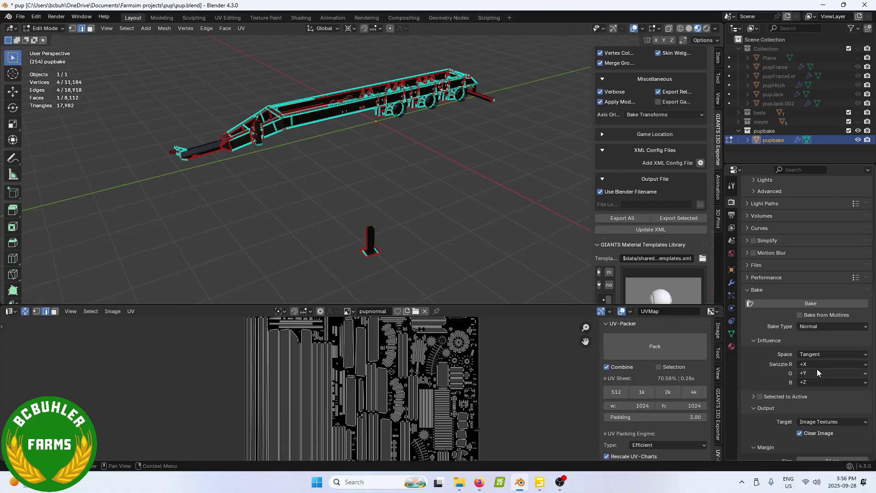
pyautogui.click(811, 302)
pyautogui.scroll(-2, 760, 378)
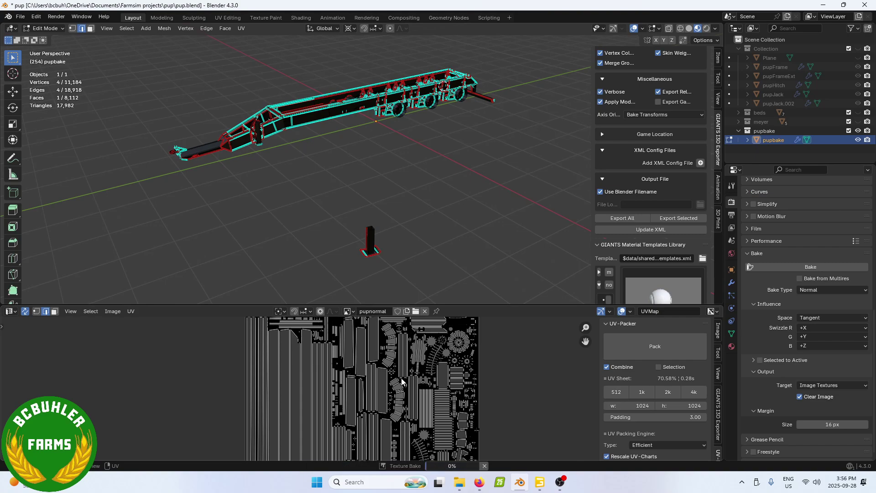
pyautogui.scroll(5, 779, 297)
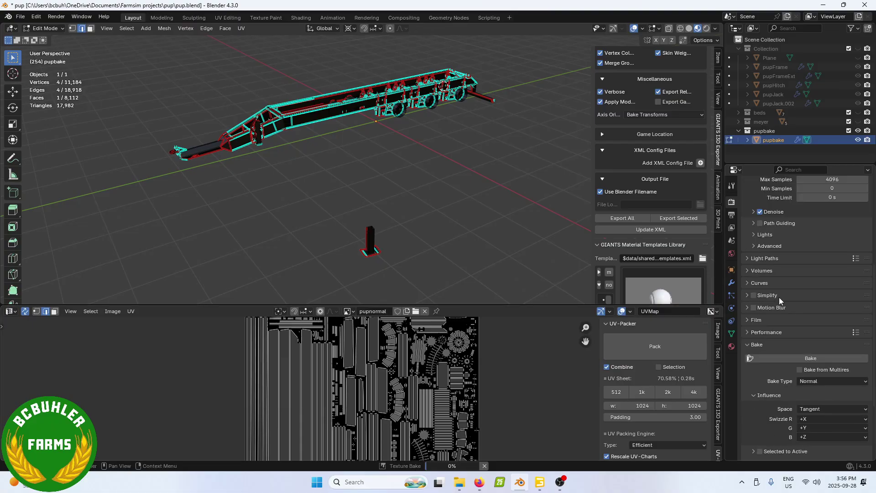
pyautogui.click(484, 465)
# Step: Set the render sampling's Max Samples to 10
pyautogui.scroll(1, 774, 302)
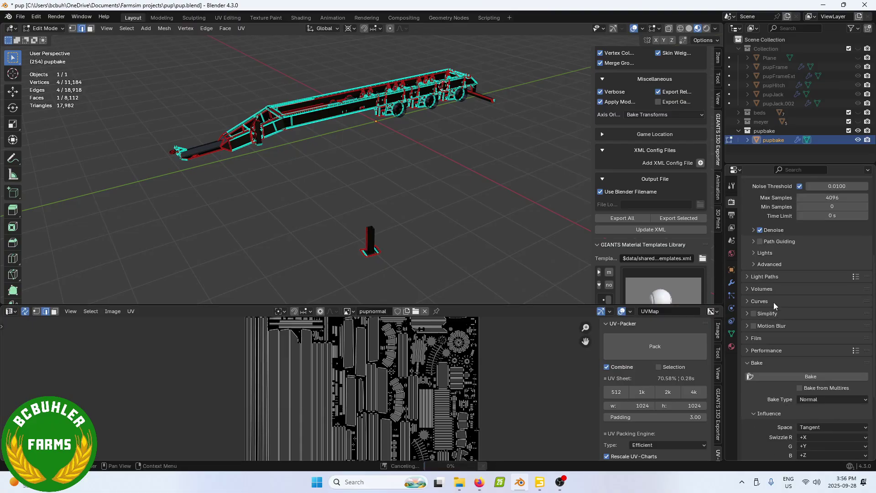
pyautogui.scroll(3, 773, 302)
pyautogui.scroll(1, 810, 265)
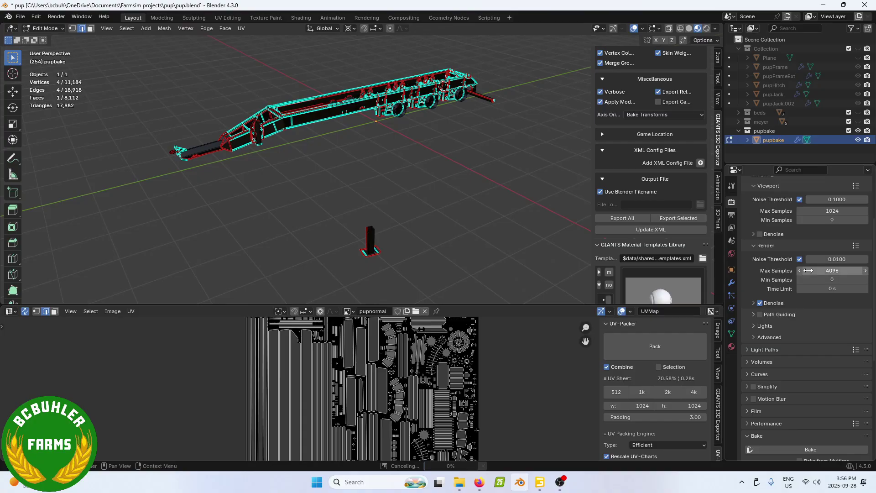
pyautogui.click(822, 269)
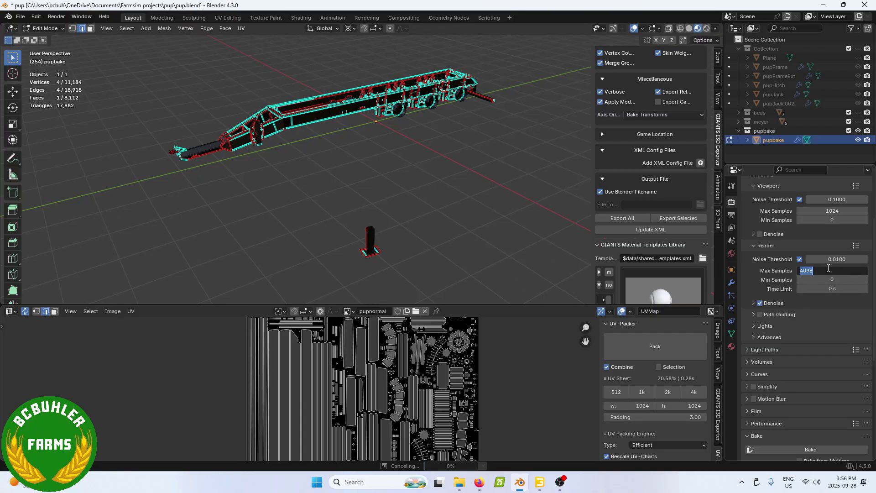
pyautogui.write('10')
pyautogui.press('Return')
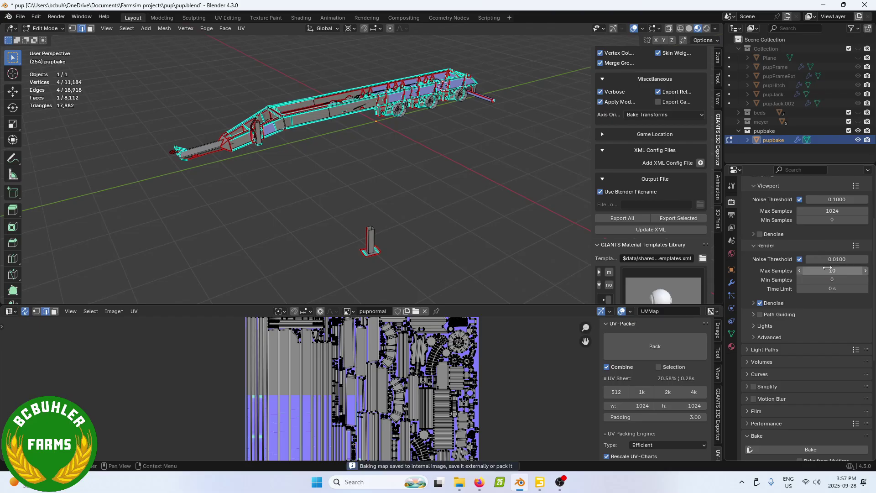
# Step: Bake the normal map into the pupnormal image and examine the baked edges up close
pyautogui.scroll(-4, 830, 269)
pyautogui.click(796, 375)
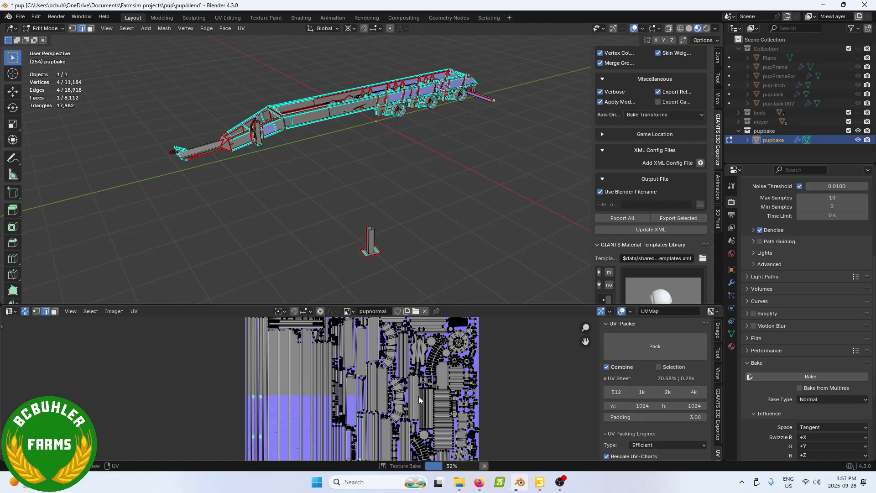
pyautogui.scroll(3, 361, 395)
pyautogui.moveTo(187, 419); pyautogui.dragTo(507, 381, button='middle')
pyautogui.scroll(4, 506, 381)
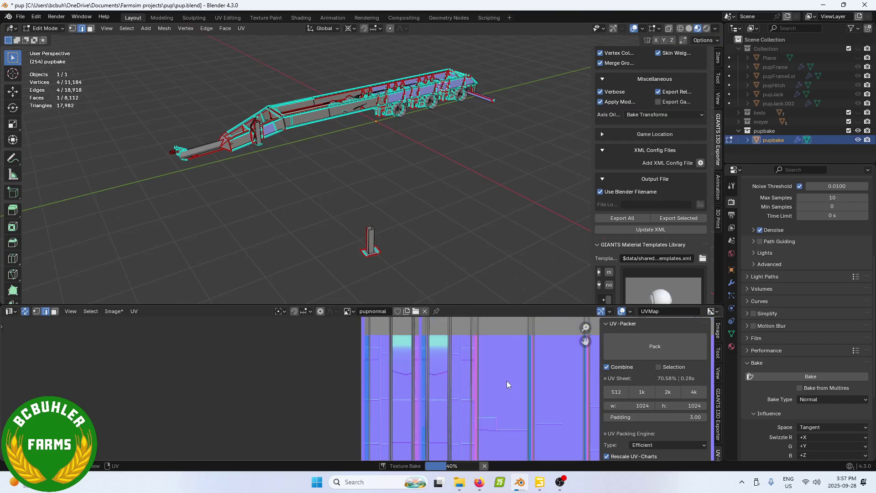
pyautogui.scroll(-5, 470, 376)
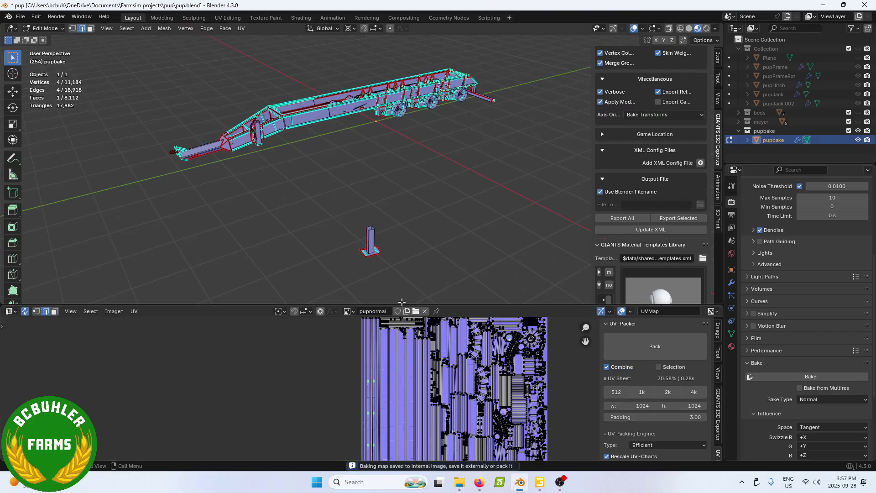
# Step: Enlarge the UV editor and examine the baked pupnormal image with and without the UV layout
pyautogui.moveTo(402, 305); pyautogui.dragTo(411, 188)
pyautogui.scroll(3, 421, 247)
pyautogui.moveTo(421, 242); pyautogui.dragTo(359, 395, button='middle')
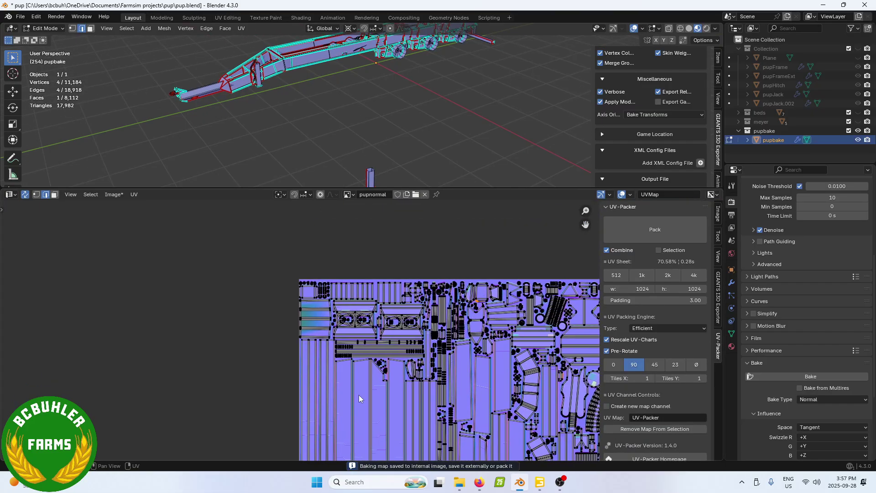
pyautogui.press('Tab')
pyautogui.scroll(3, 359, 395)
pyautogui.scroll(-4, 360, 395)
pyautogui.moveTo(443, 401); pyautogui.dragTo(330, 300, button='middle')
pyautogui.scroll(4, 331, 301)
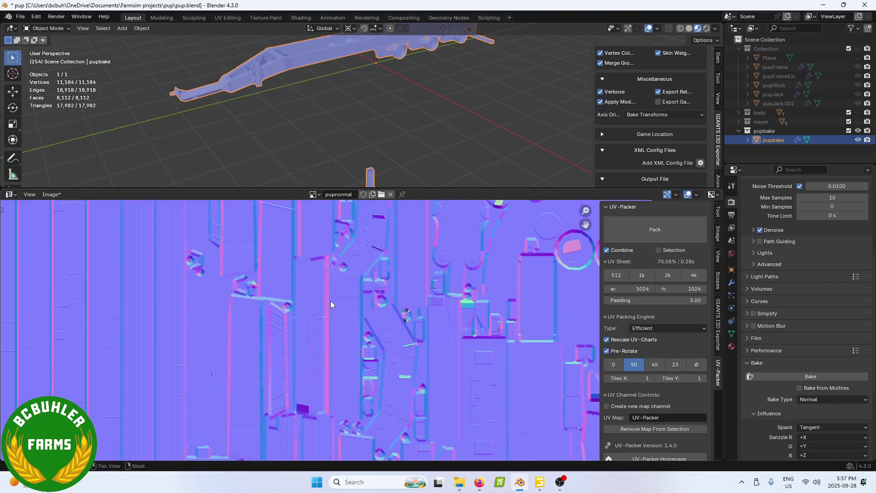
pyautogui.moveTo(506, 254); pyautogui.dragTo(438, 386, button='middle')
pyautogui.press('Tab')
pyautogui.press('Tab')
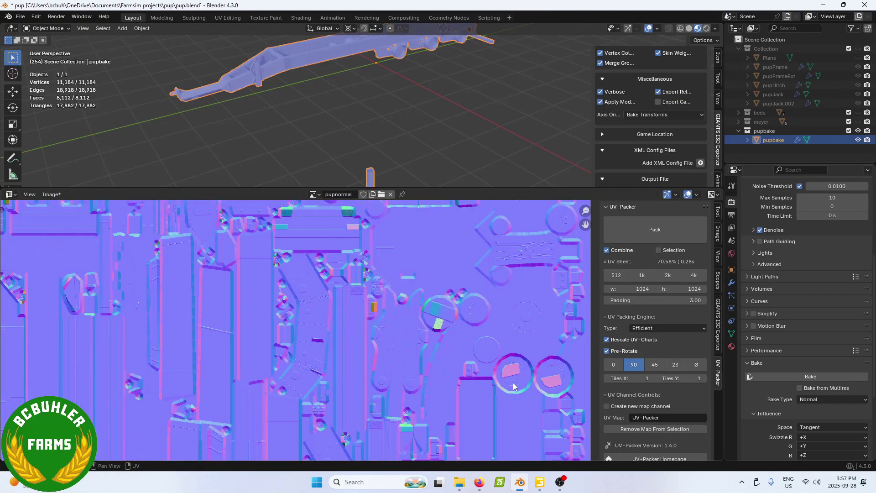
# Step: Select the UV island with the green gradient and locate its faces on the trailer's front frame, viewing them in Object Mode
pyautogui.scroll(-2, 371, 316)
pyautogui.moveTo(248, 298); pyautogui.dragTo(512, 357, button='middle')
pyautogui.scroll(4, 351, 309)
pyautogui.press('Tab')
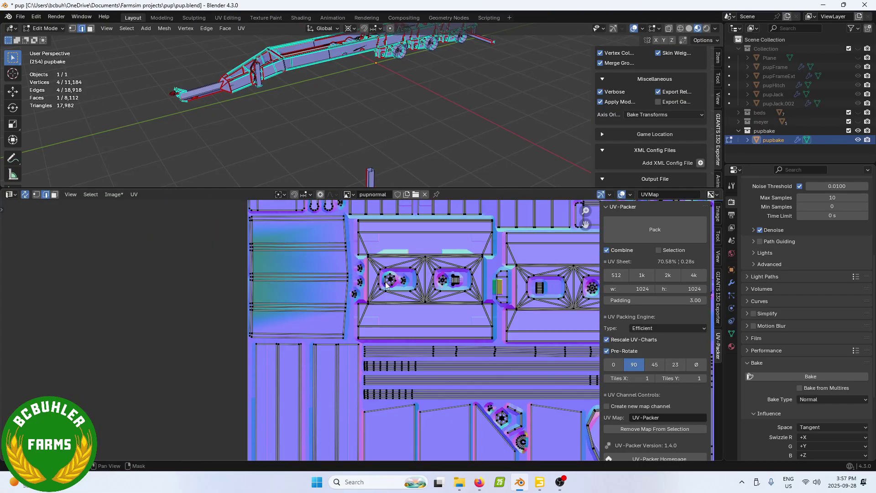
pyautogui.press('l')
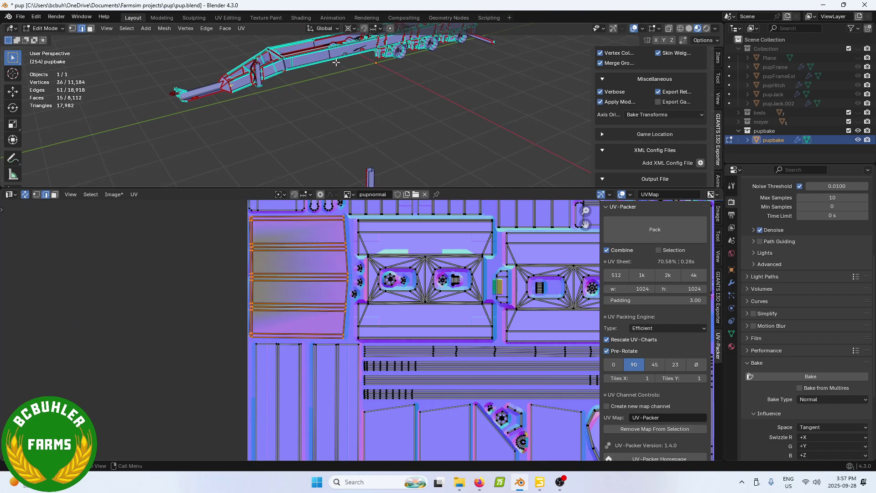
pyautogui.moveTo(296, 51); pyautogui.dragTo(507, 33, button='middle')
pyautogui.moveTo(468, 82); pyautogui.dragTo(364, 78, button='middle')
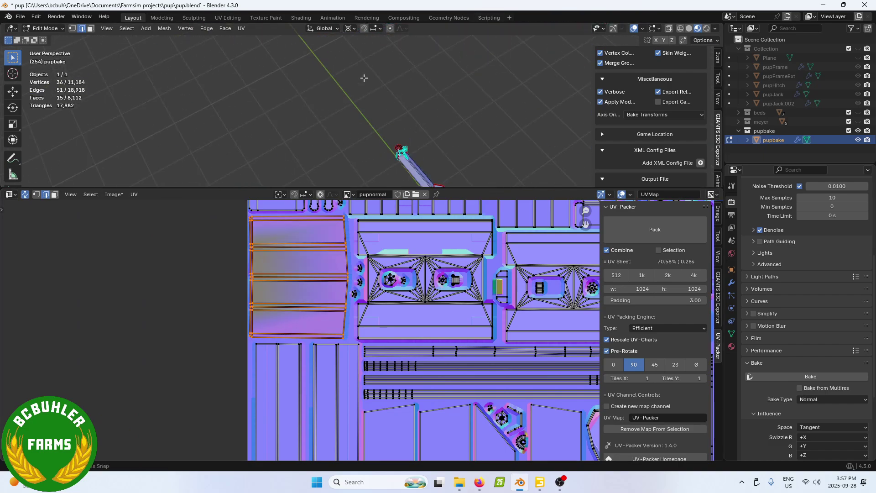
pyautogui.keyDown('shift'); pyautogui.moveTo(413, 126); pyautogui.dragTo(269, 45, button='middle'); pyautogui.keyUp('shift')
pyautogui.scroll(3, 380, 115)
pyautogui.scroll(3, 361, 42)
pyautogui.keyDown('shift'); pyautogui.moveTo(461, 130); pyautogui.dragTo(398, 40, button='middle'); pyautogui.keyUp('shift')
pyautogui.moveTo(396, 148); pyautogui.dragTo(340, 143, button='middle')
pyautogui.scroll(2, 365, 132)
pyautogui.keyDown('shift'); pyautogui.moveTo(387, 60); pyautogui.dragTo(361, 96, button='middle'); pyautogui.keyUp('shift')
pyautogui.press('Tab')
pyautogui.scroll(2, 362, 97)
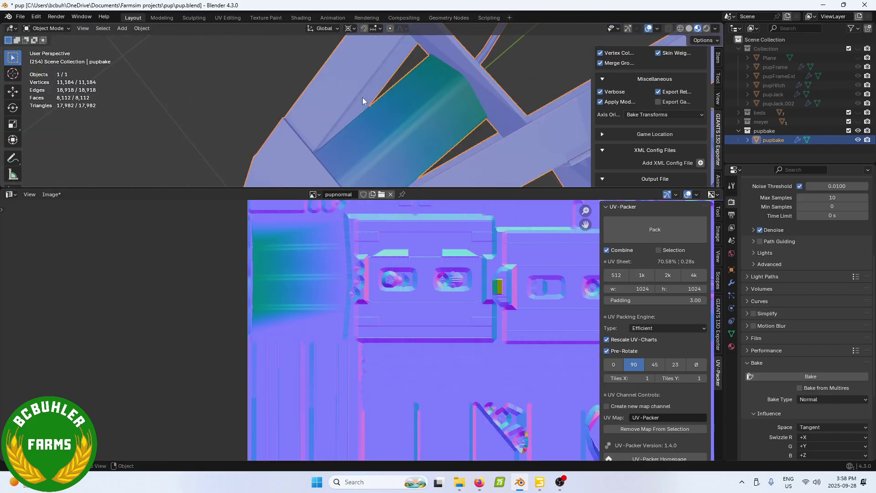
# Step: Remove the modifier from pupbake and bake the normal map into the pupnormal image again
pyautogui.click(732, 283)
pyautogui.click(854, 216)
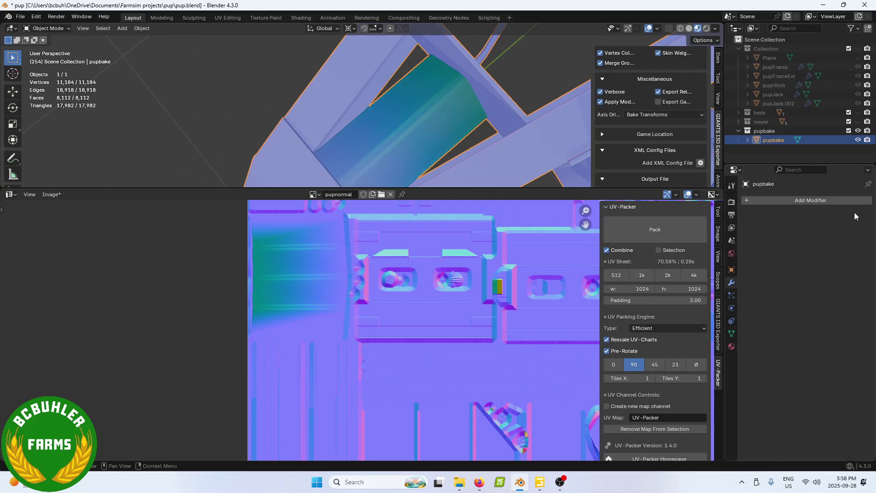
pyautogui.click(732, 201)
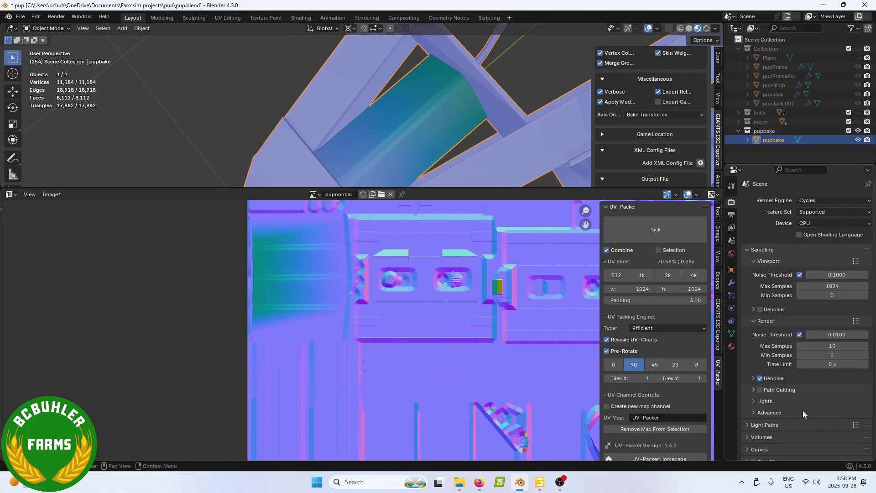
pyautogui.scroll(-3, 803, 410)
pyautogui.click(808, 433)
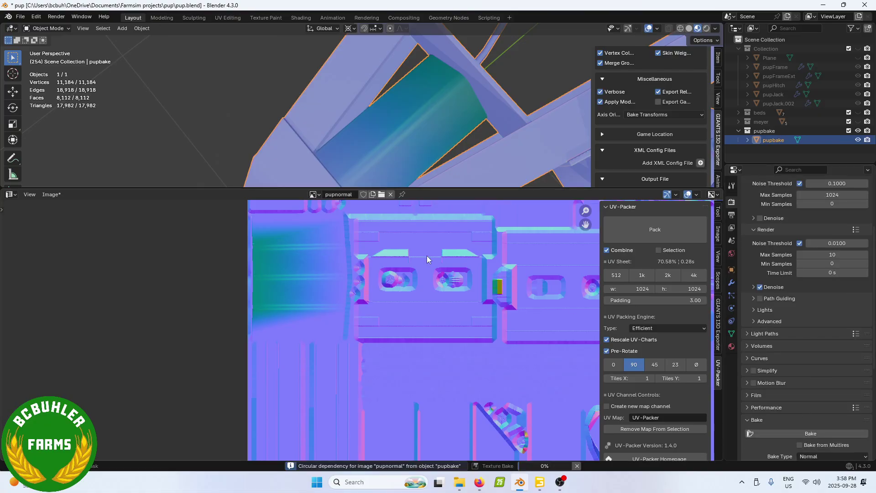
pyautogui.scroll(-3, 426, 256)
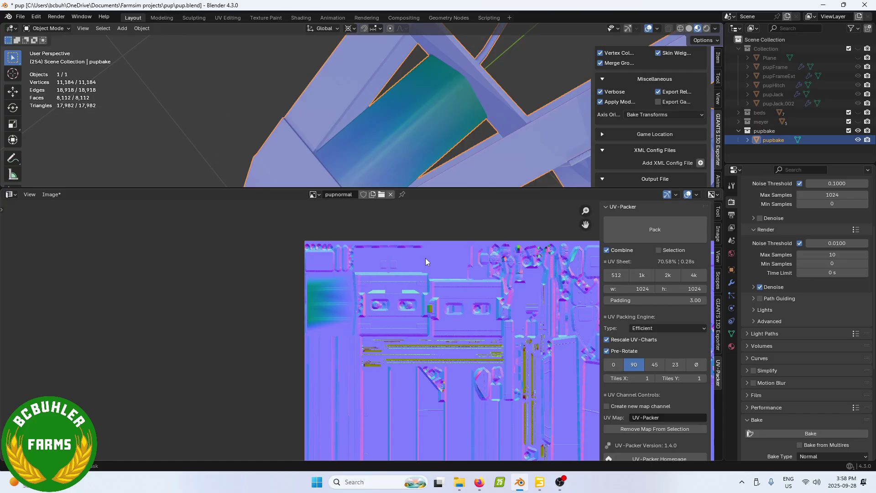
# Step: Examine the yellow-green artifacts in the rebaked image against pupbake's UV layout in Edit Mode
pyautogui.click(52, 194)
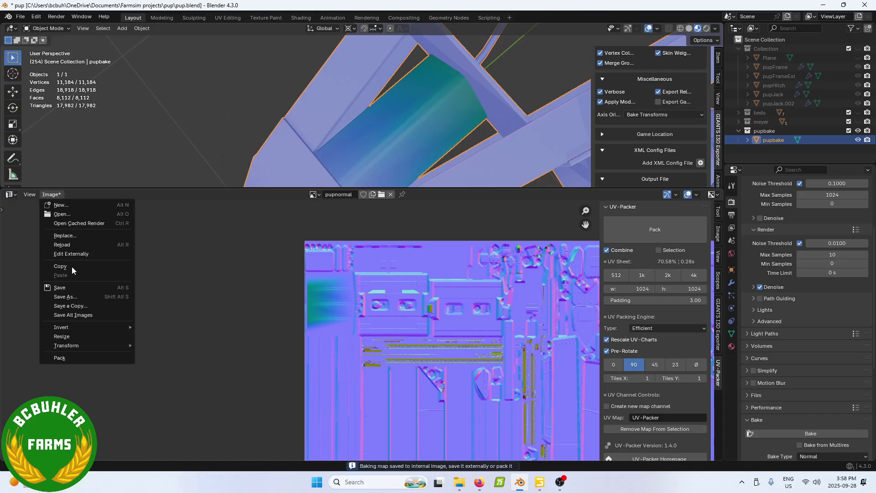
pyautogui.scroll(8, 547, 355)
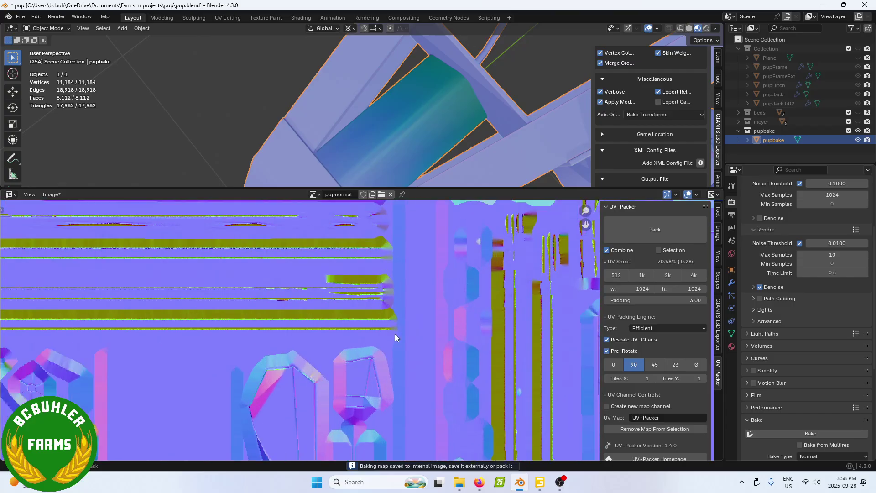
pyautogui.press('Tab')
pyautogui.scroll(-3, 292, 279)
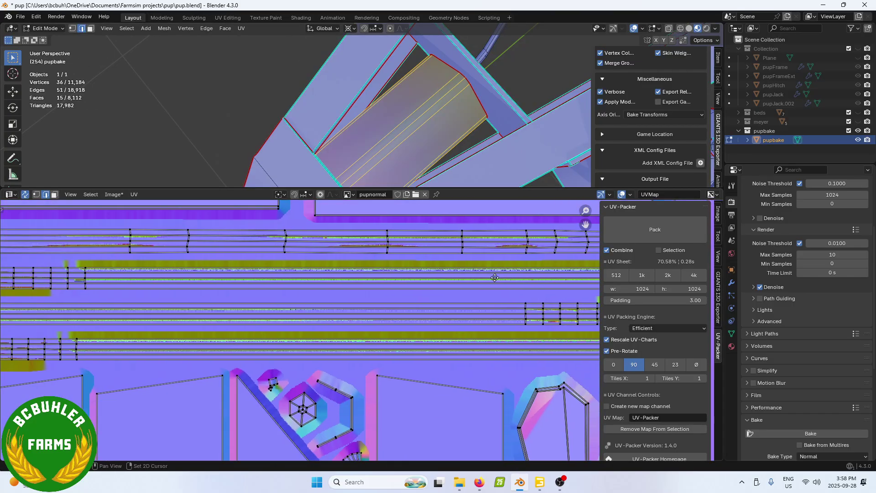
pyautogui.scroll(-5, 208, 307)
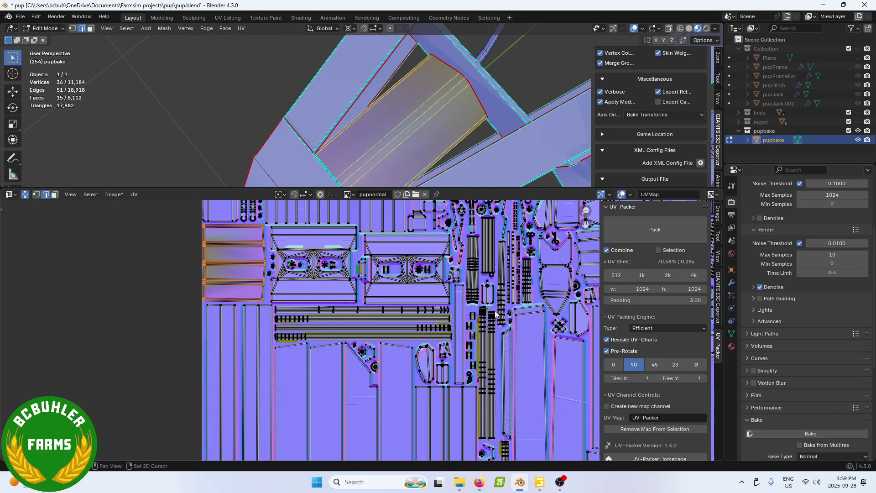
pyautogui.scroll(-6, 380, 330)
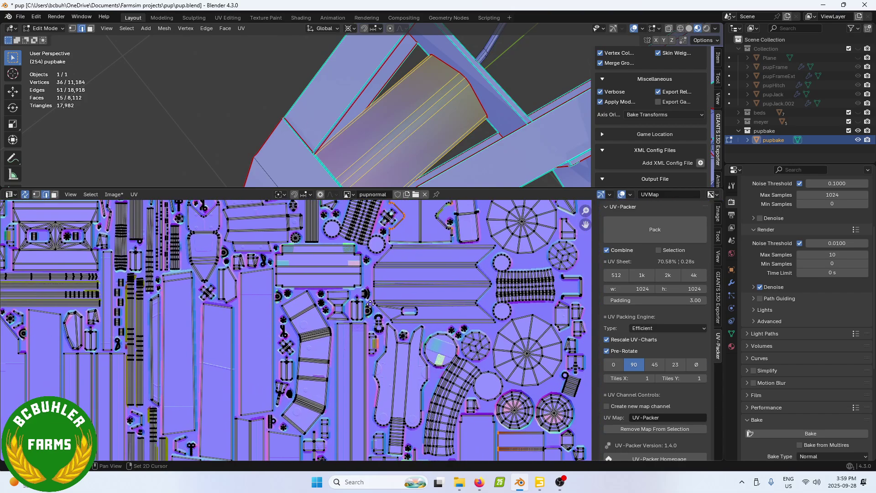
pyautogui.scroll(7, 380, 330)
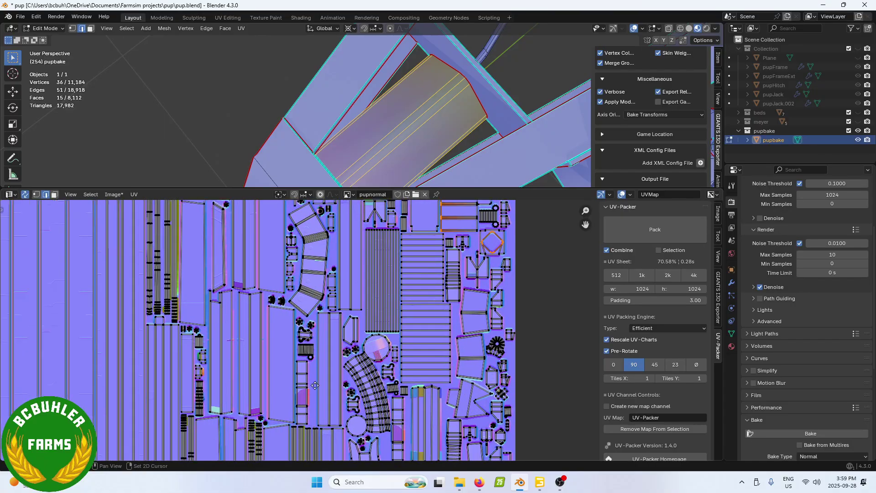
pyautogui.moveTo(457, 298); pyautogui.dragTo(457, 350, button='middle')
# Step: Clear the selection and select the narrow lower edge faces of the front frame's end plate in wireframe view
pyautogui.moveTo(457, 141); pyautogui.dragTo(392, 143, button='middle')
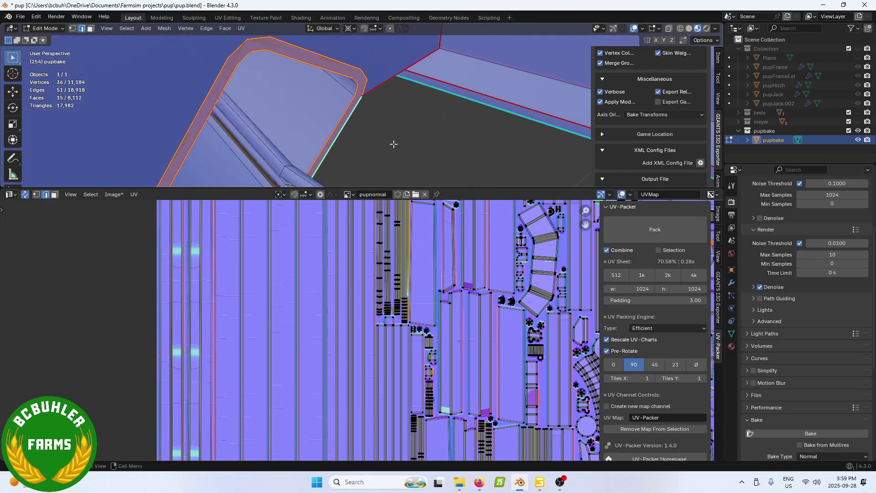
pyautogui.moveTo(367, 99); pyautogui.dragTo(324, 87, button='middle')
pyautogui.scroll(2, 322, 87)
pyautogui.press('z')
pyautogui.click(162, 127)
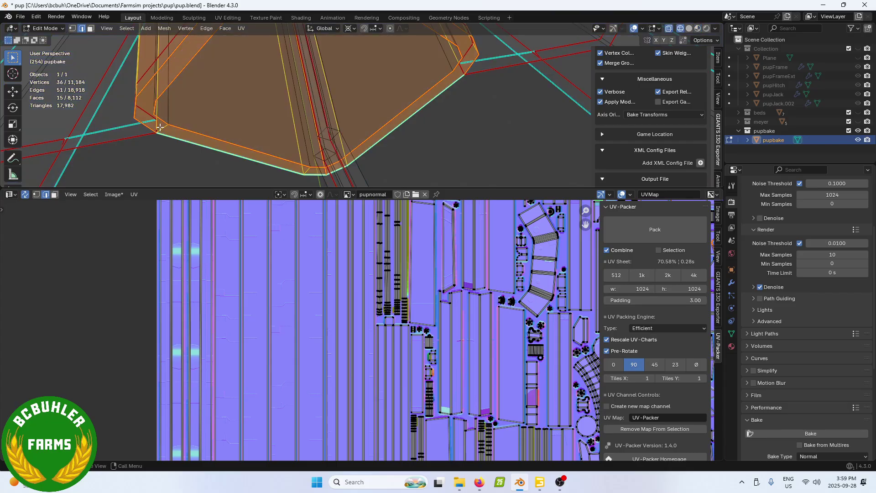
pyautogui.press('3')
pyautogui.scroll(-2, 228, 129)
pyautogui.hotkey('alt', 'a')
pyautogui.press('c')
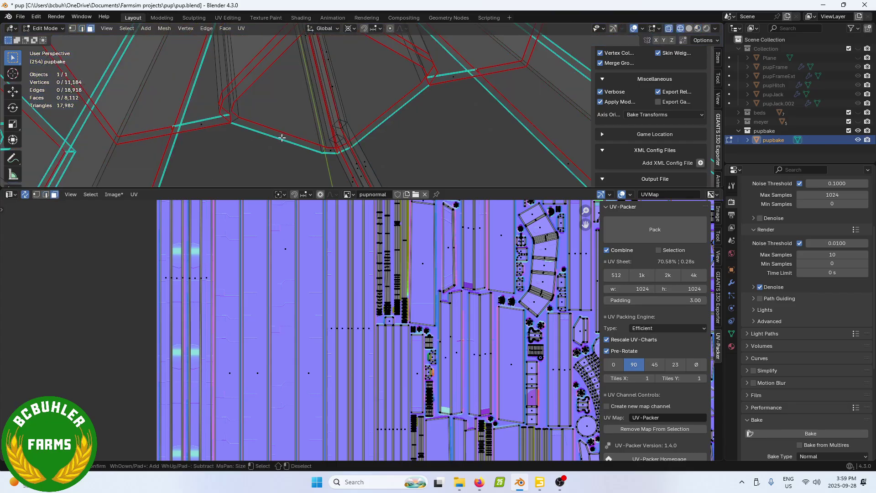
pyautogui.click(291, 142)
pyautogui.click(326, 153)
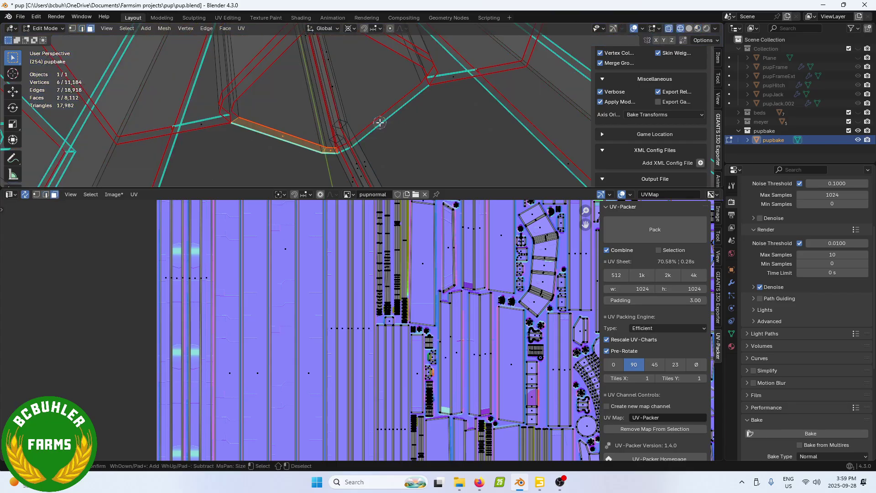
# Step: Add the rim face surrounding the end plate to the face selection
pyautogui.rightClick(398, 95)
pyautogui.moveTo(395, 74)
pyautogui.keyDown('shift'); pyautogui.mouseDown(button='middle')
pyautogui.moveTo(394, 85)
pyautogui.moveTo(414, 98)
pyautogui.moveTo(465, 103)
pyautogui.mouseUp(button='middle'); pyautogui.keyUp('shift')
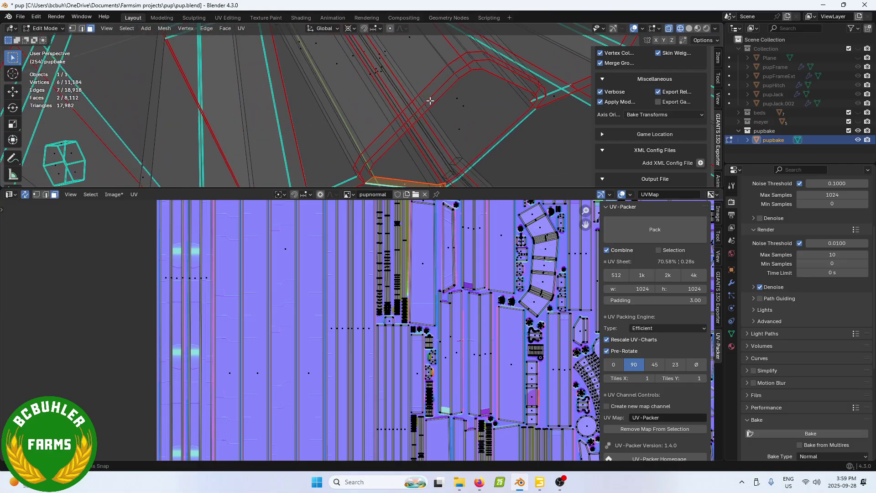
pyautogui.press('c')
pyautogui.click(466, 106)
pyautogui.middleClick(466, 108)
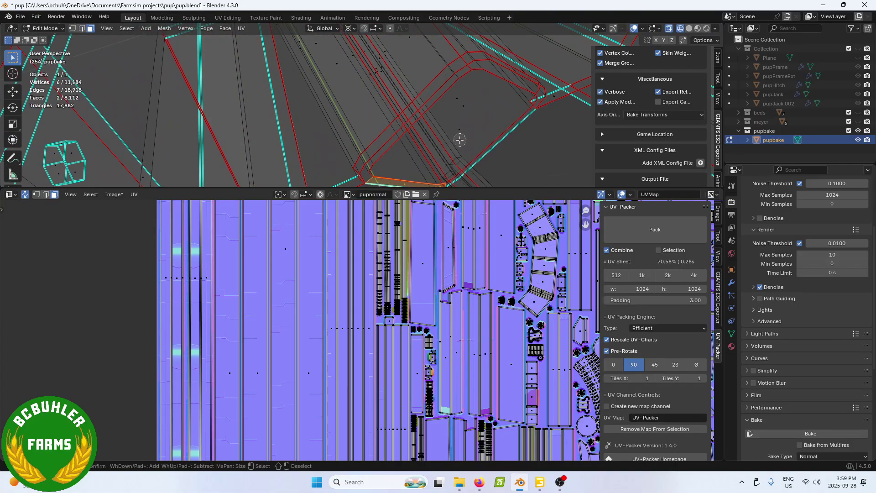
pyautogui.click(460, 133)
pyautogui.rightClick(459, 133)
pyautogui.moveTo(456, 125); pyautogui.dragTo(430, 117, button='middle')
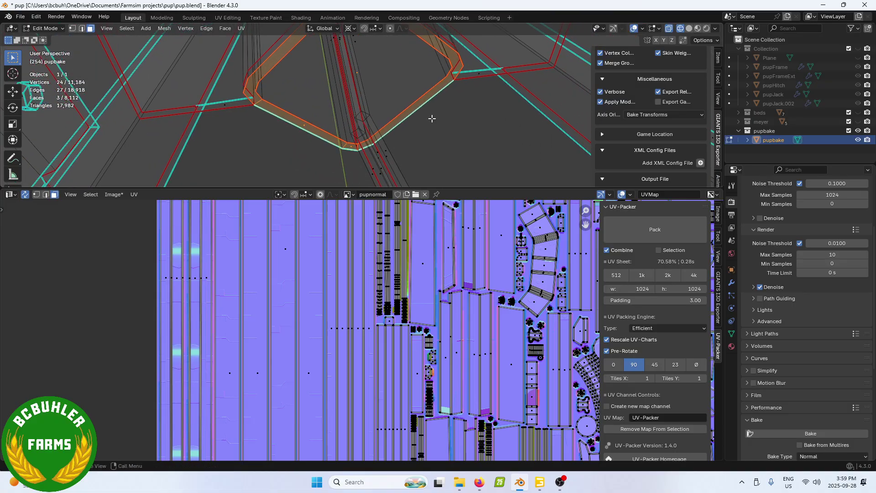
# Step: Reduce the selection to the end plate's rim edge loops, mark them sharp, then deselect everything and restore the shaded view
pyautogui.press('2')
pyautogui.press('c')
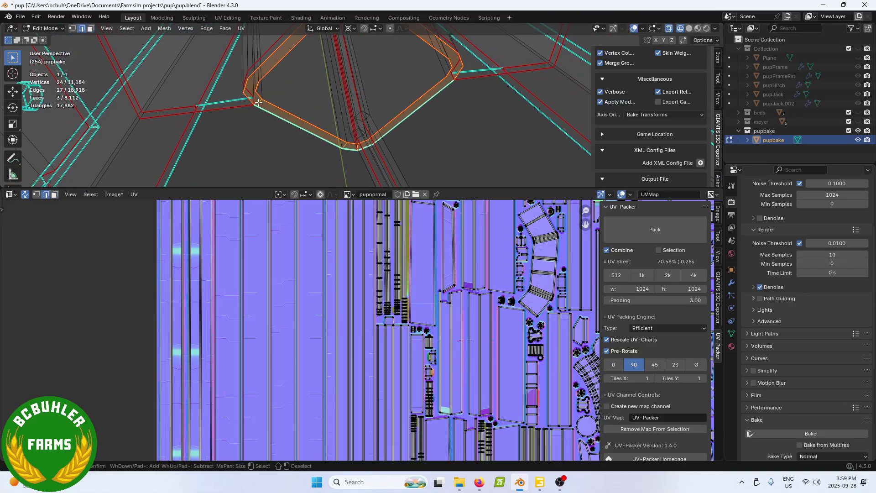
pyautogui.middleClick(258, 103)
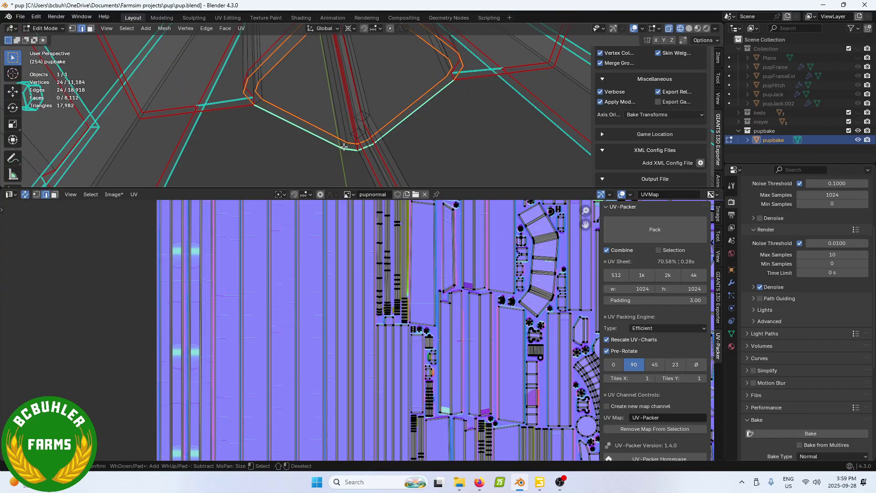
pyautogui.press('Escape')
pyautogui.click(207, 29)
pyautogui.click(231, 209)
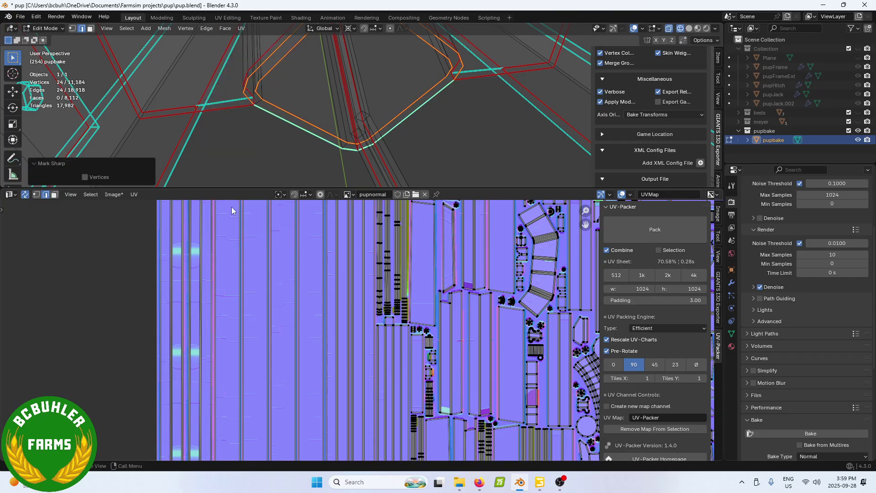
pyautogui.moveTo(365, 97); pyautogui.dragTo(352, 132, button='middle')
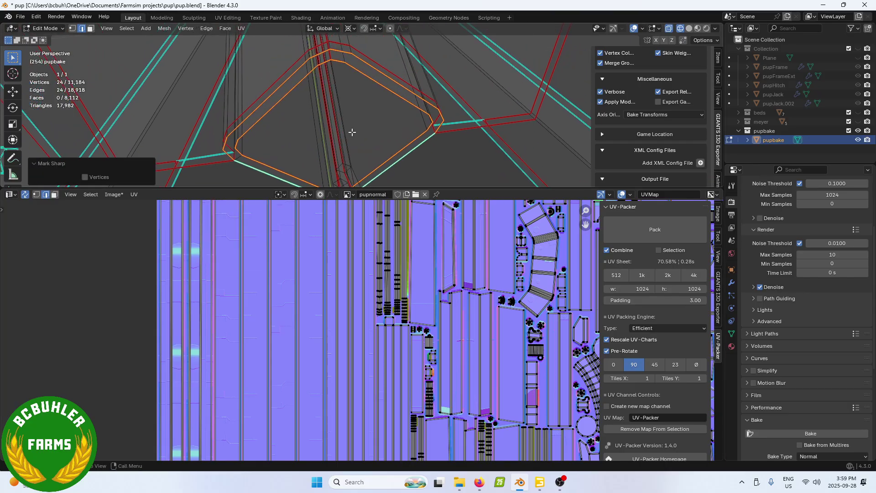
pyautogui.hotkey('alt', 'a')
pyautogui.press('z')
pyautogui.click(364, 145)
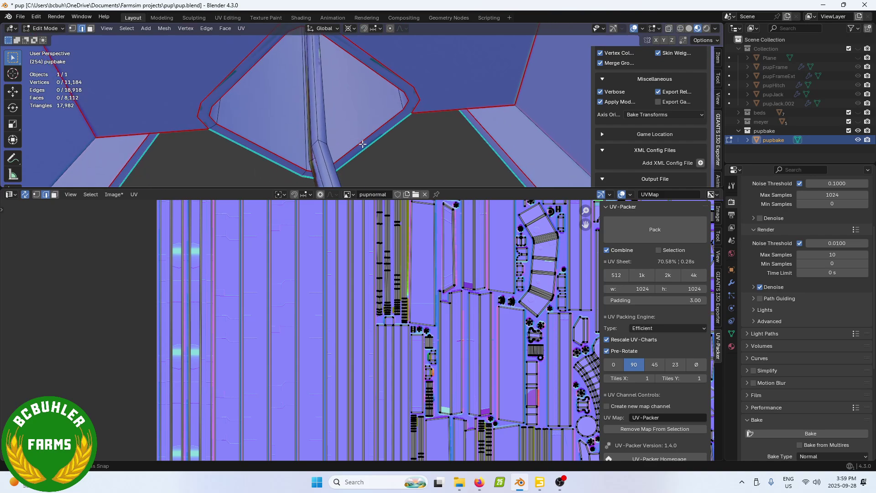
# Step: Examine the shading of the green-tinted frame member and its baked area in the UV layout
pyautogui.moveTo(363, 145); pyautogui.dragTo(345, 106, button='middle')
pyautogui.scroll(-5, 393, 116)
pyautogui.scroll(2, 345, 105)
pyautogui.scroll(-5, 361, 329)
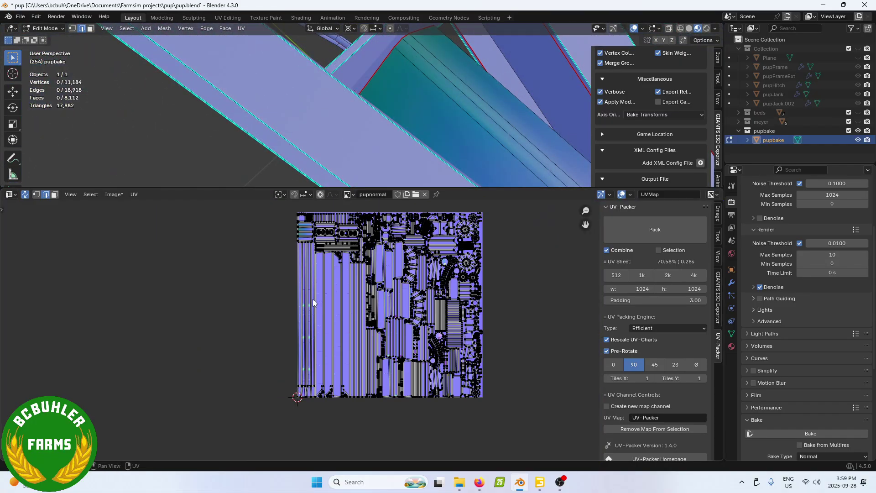
pyautogui.scroll(6, 313, 300)
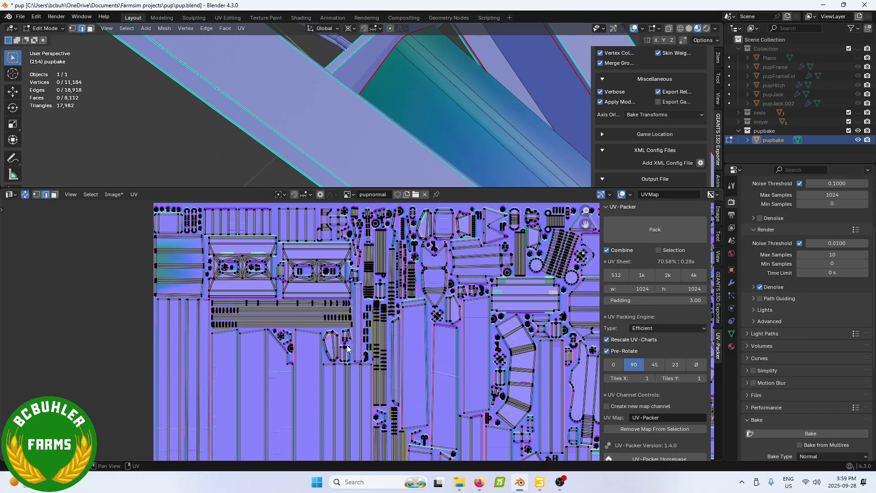
pyautogui.moveTo(414, 150); pyautogui.dragTo(406, 125, button='middle')
pyautogui.scroll(2, 391, 119)
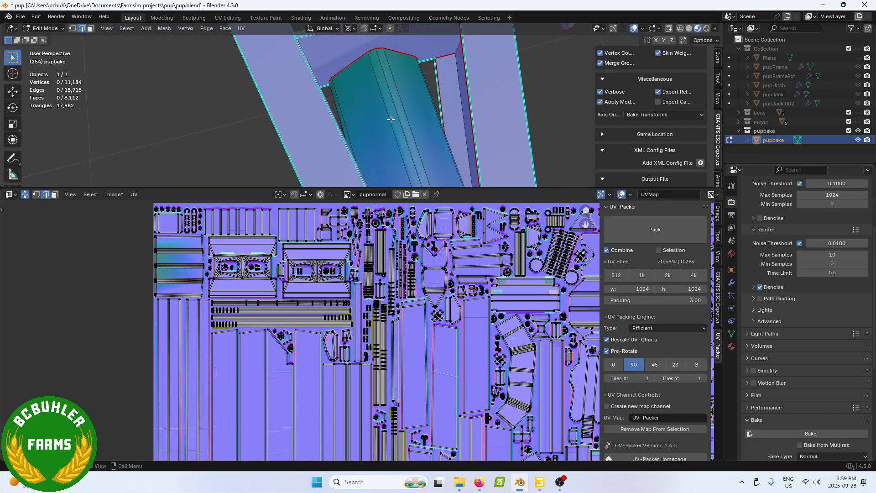
pyautogui.scroll(-6, 411, 120)
# Step: Undo the end plate's sharp edges, the related face selections and the earlier edits until the Weighted Normal modifier is back on pupbake
pyautogui.hotkey('ctrl', 'z')
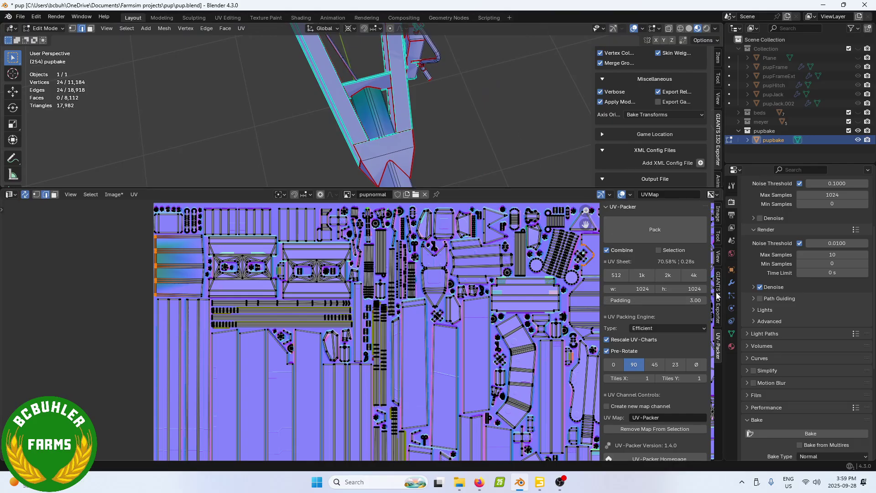
pyautogui.click(732, 282)
pyautogui.hotkey('ctrl', 'z')
pyautogui.hotkey('ctrl', 'z')
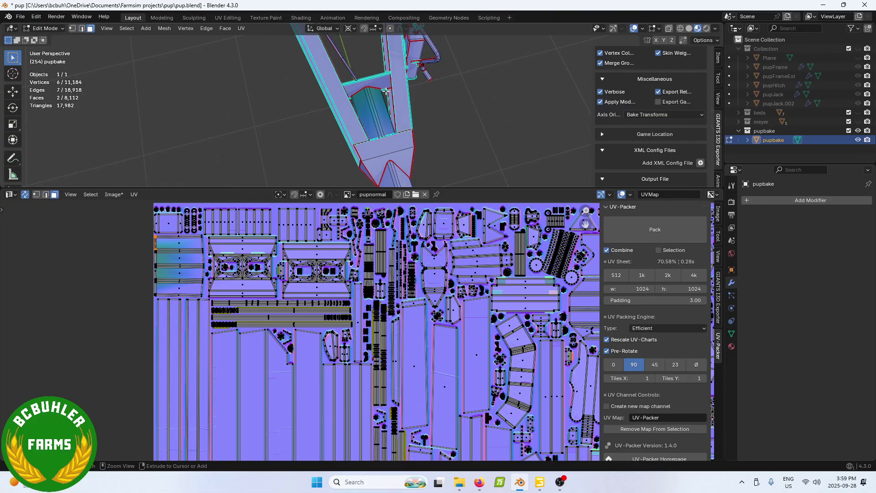
pyautogui.hotkey('ctrl', 'z')
pyautogui.hotkey('ctrl', 'z')
pyautogui.hotkey('ctrl', 'z')
pyautogui.hotkey('ctrl', 'z')
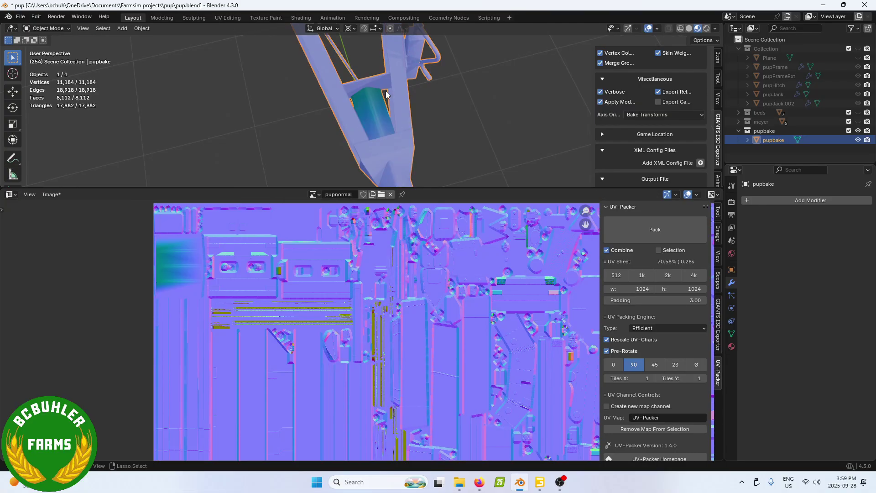
# Step: Examine the front frame around the jack, then inspect the green-tinted member's selected UV island against the baked normal image in Edit Mode
pyautogui.scroll(-4, 386, 91)
pyautogui.moveTo(386, 91); pyautogui.dragTo(286, 71, button='middle')
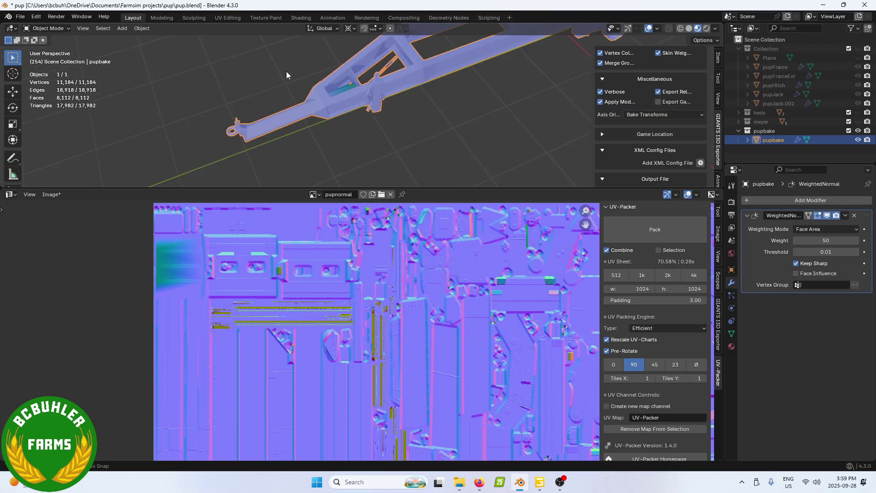
pyautogui.scroll(4, 286, 72)
pyautogui.scroll(-5, 396, 100)
pyautogui.keyDown('shift'); pyautogui.moveTo(396, 100); pyautogui.dragTo(447, 158, button='middle'); pyautogui.keyUp('shift')
pyautogui.scroll(5, 247, 108)
pyautogui.scroll(3, 293, 111)
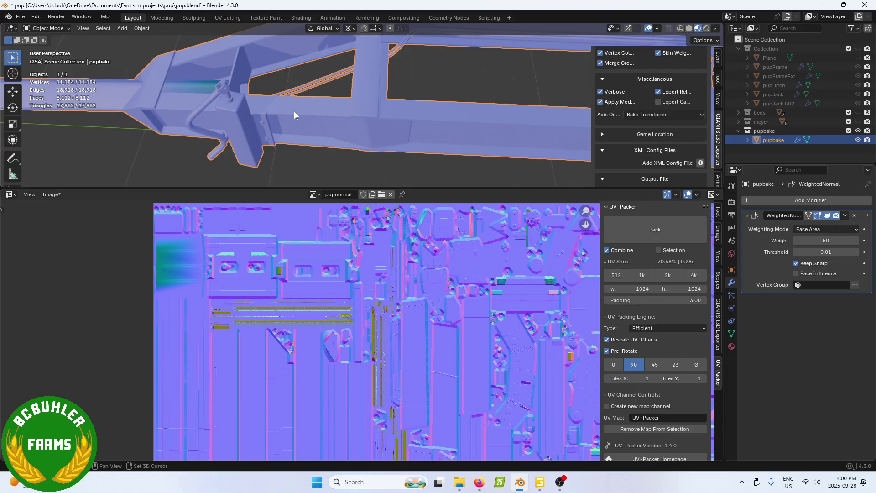
pyautogui.keyDown('shift'); pyautogui.moveTo(293, 111); pyautogui.dragTo(335, 94, button='middle'); pyautogui.keyUp('shift')
pyautogui.press('Tab')
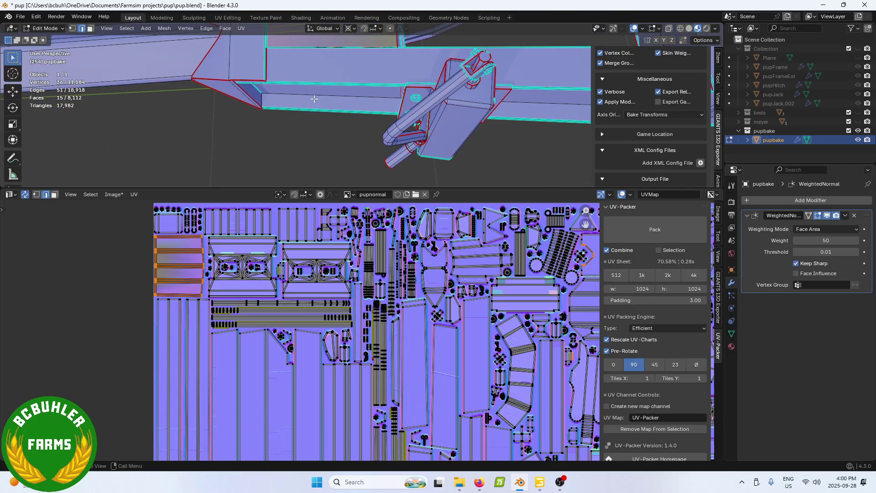
pyautogui.scroll(4, 416, 322)
pyautogui.scroll(1, 416, 322)
pyautogui.scroll(5, 327, 359)
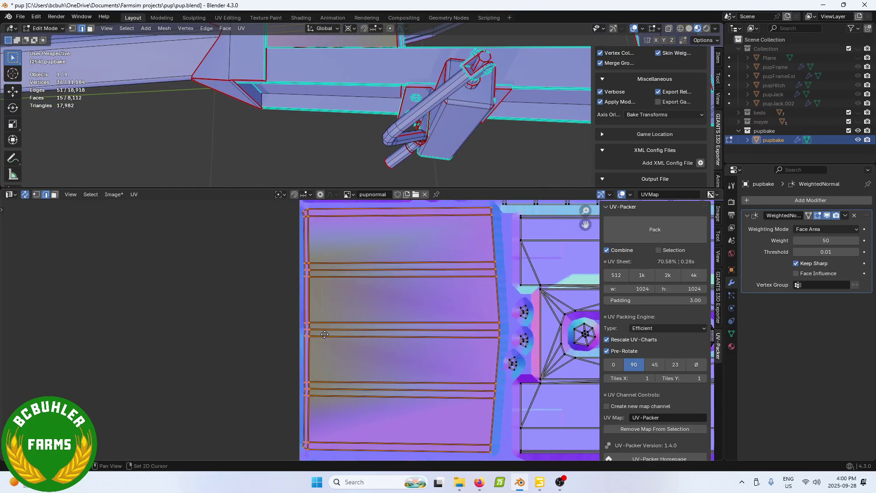
# Step: Return to Object Mode and examine the green-tinted frame member's shading from several angles
pyautogui.press('Tab')
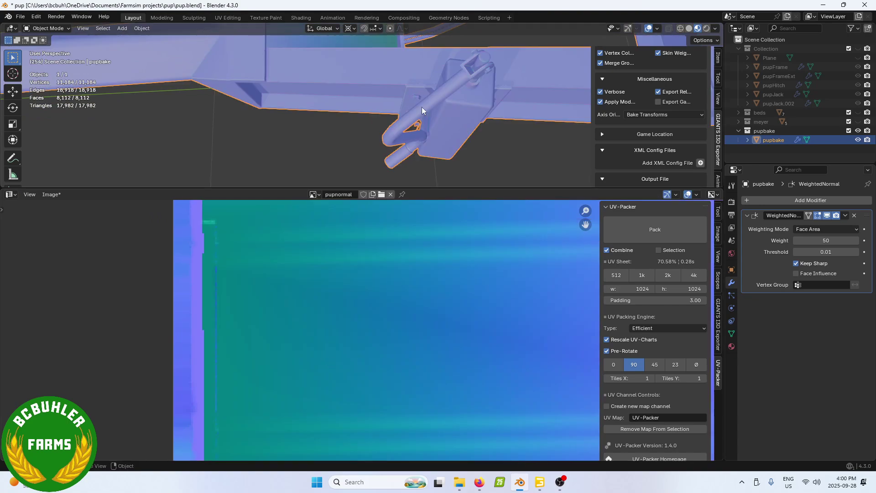
pyautogui.scroll(-3, 420, 97)
pyautogui.moveTo(406, 70); pyautogui.dragTo(481, 93, button='middle')
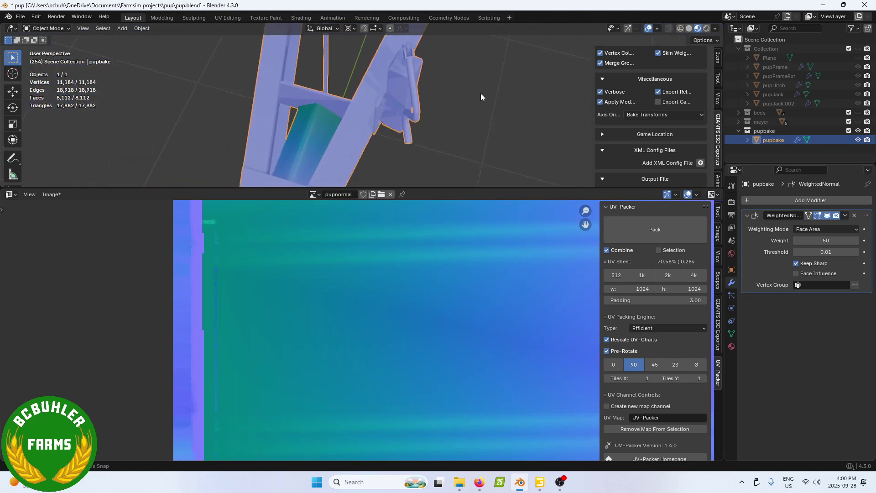
pyautogui.scroll(1, 401, 111)
pyautogui.scroll(3, 390, 105)
pyautogui.keyDown('shift'); pyautogui.moveTo(324, 132); pyautogui.dragTo(404, 158, button='middle'); pyautogui.keyUp('shift')
pyautogui.scroll(-2, 443, 120)
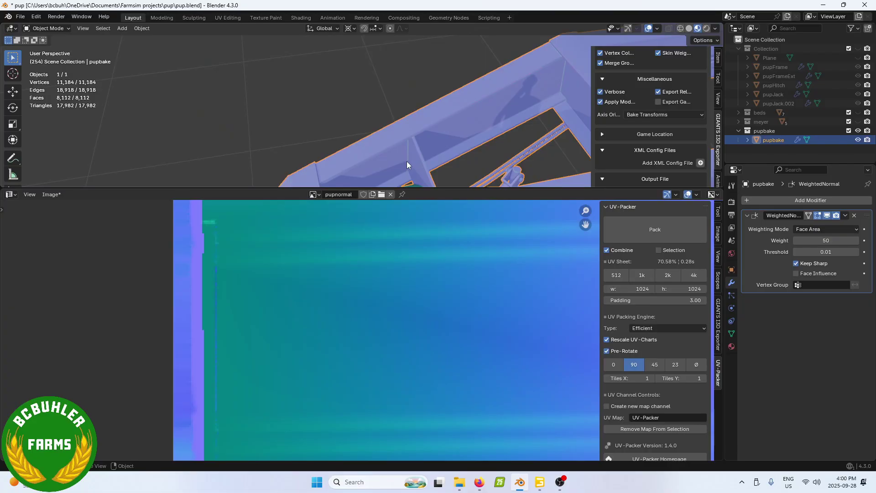
pyautogui.moveTo(407, 161); pyautogui.dragTo(419, 120, button='middle')
pyautogui.scroll(1, 420, 117)
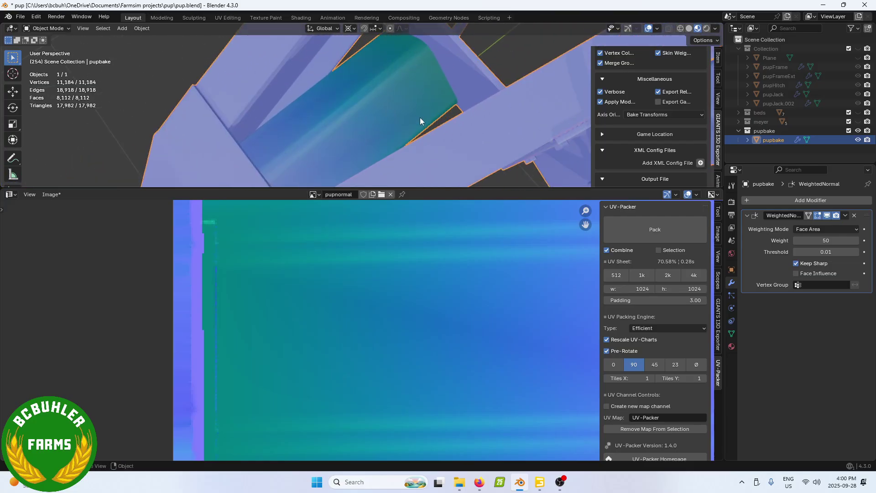